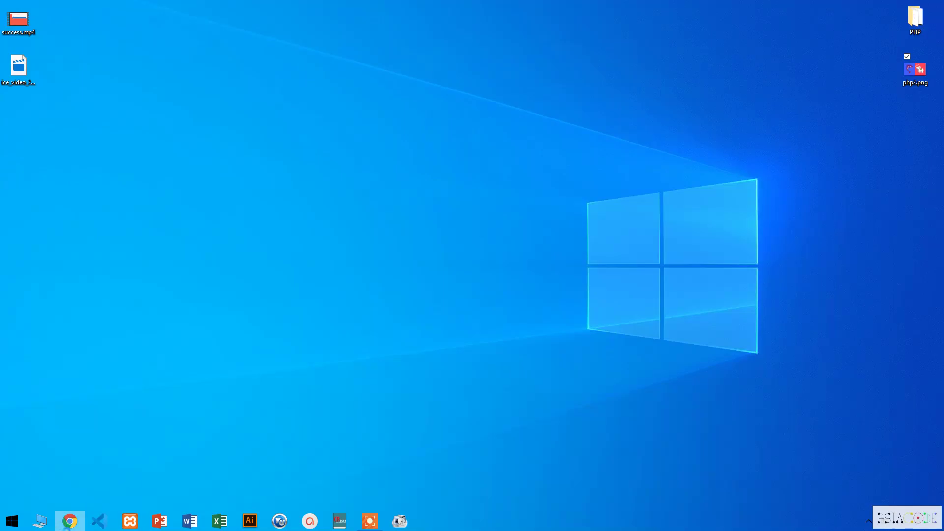
Open Chrome, search Google for "server facebook" and show the image results
left_click(69, 521)
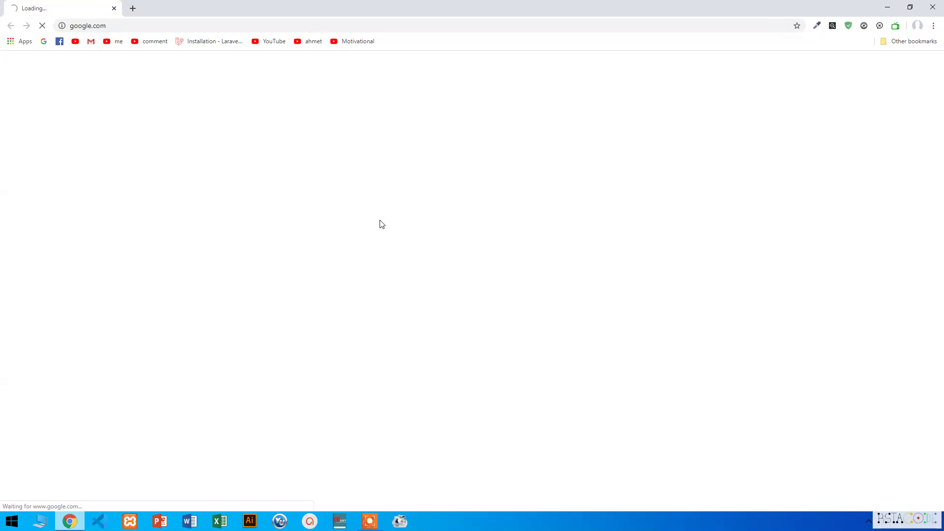
type("ئاس")
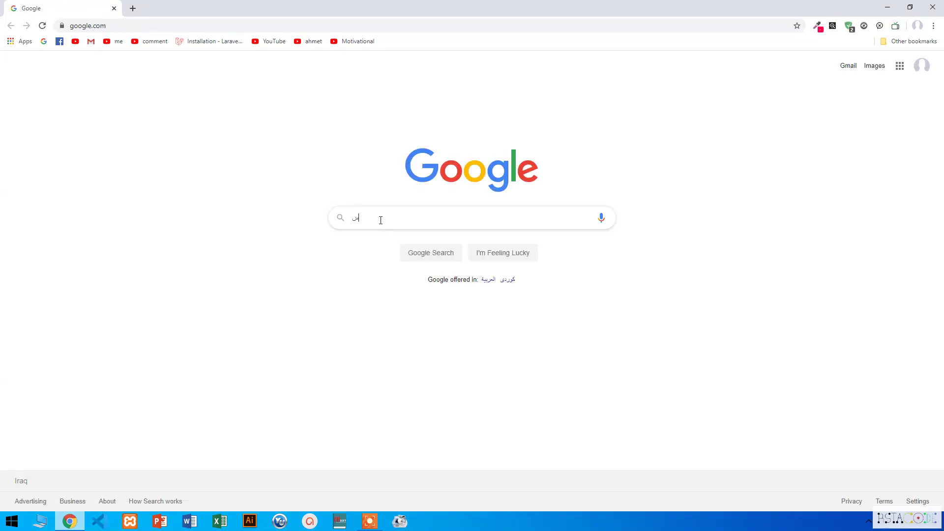
key("BackSpace")
key("BackSpace")
key("BackSpace")
type("ser")
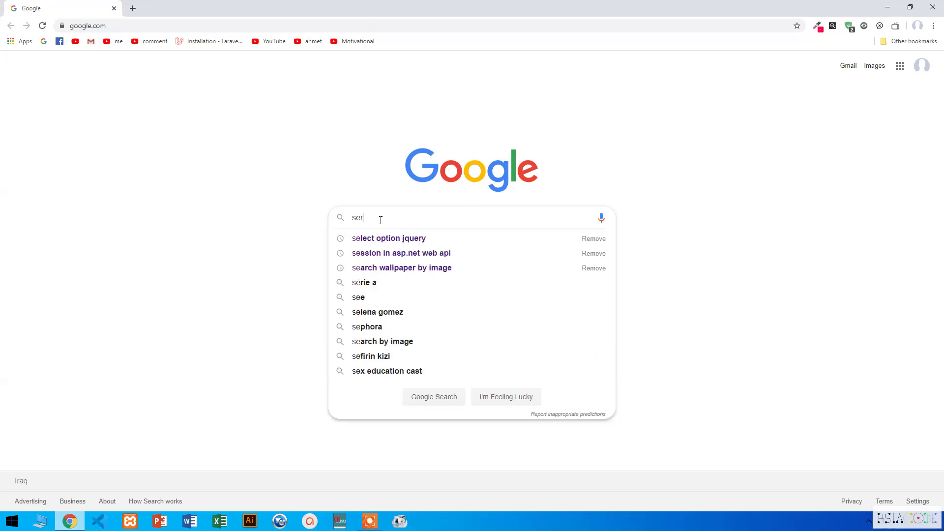
type("ver facebook")
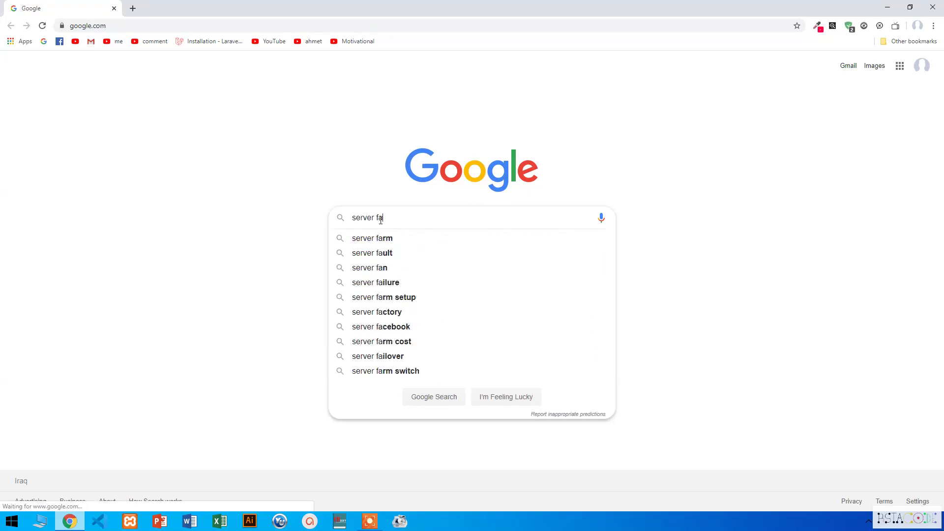
key("Return")
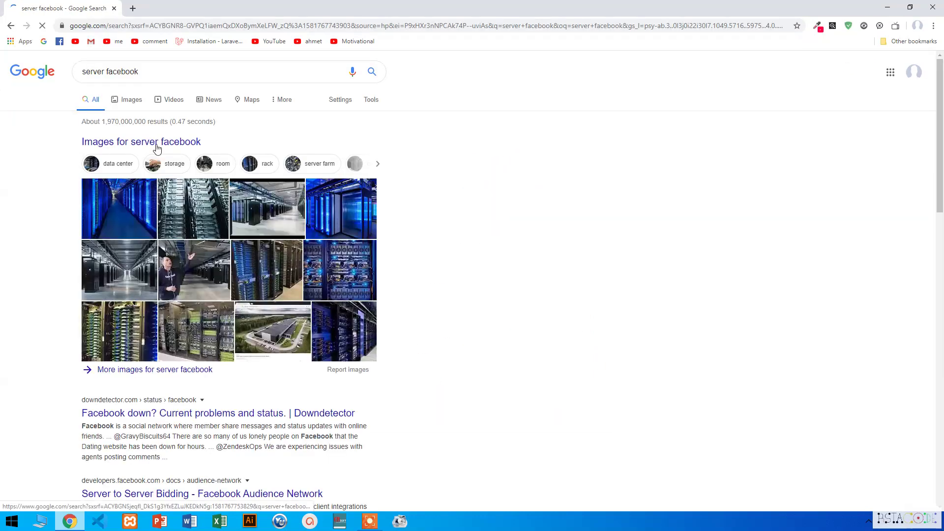
left_click(132, 105)
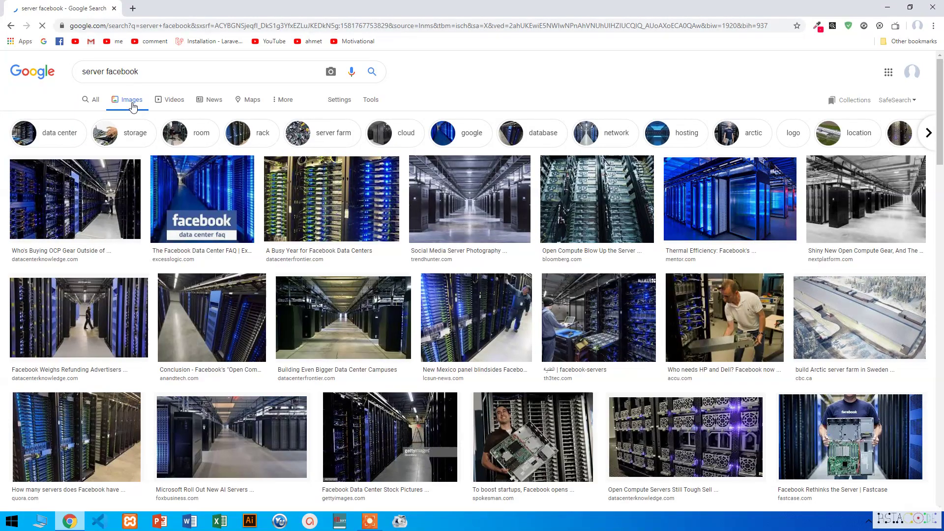
Preview the "Building Even Bigger Data Center Campuses" image, view it enlarged, and restore the default page zoom
left_click(379, 333)
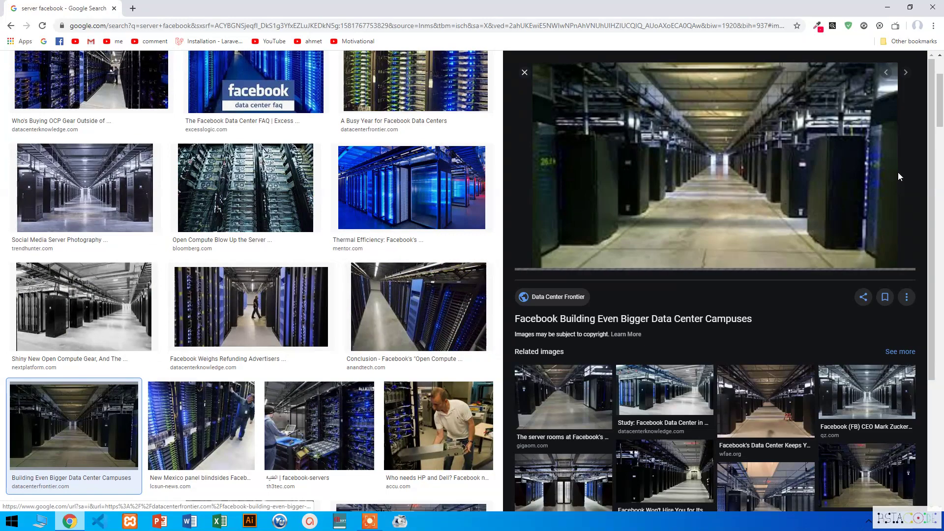
key("ctrl+plus")
key("ctrl+plus")
key("ctrl+plus")
key("ctrl+plus")
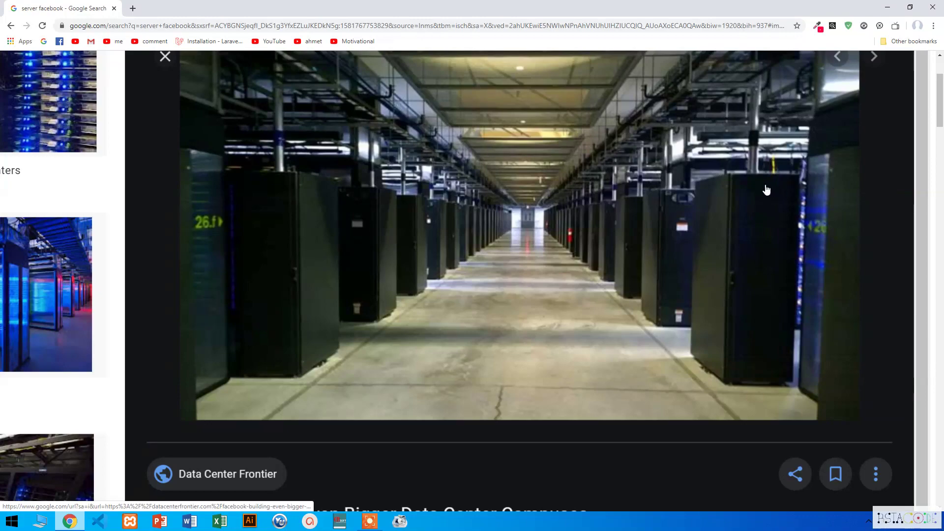
key("ctrl+0")
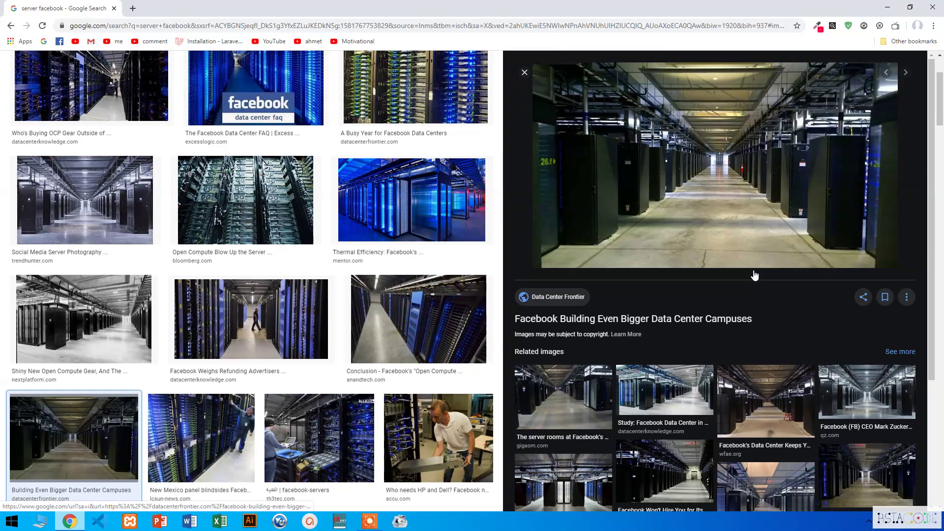
Preview the "Who needs HP and Dell?" image, open its AccuNet source page in a new tab, and return to the image results
left_click(444, 426)
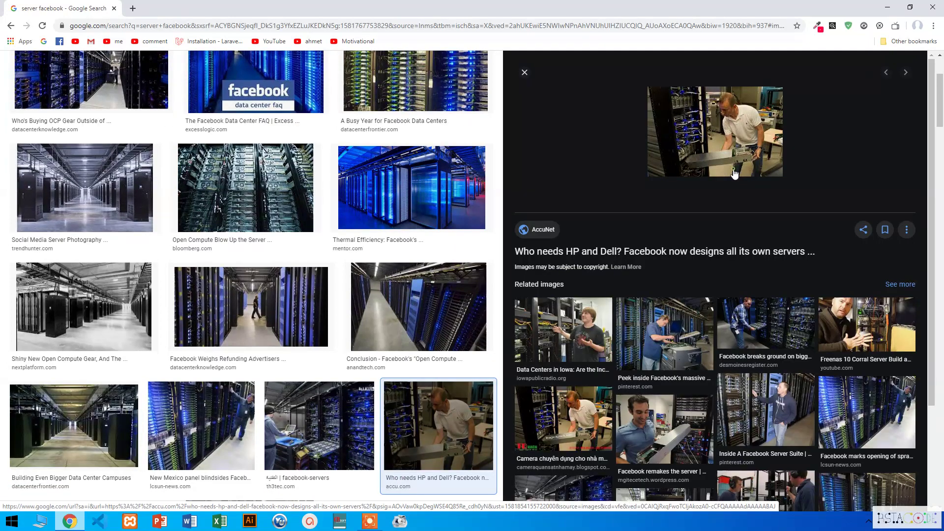
left_click_drag(712, 143, 612, 47)
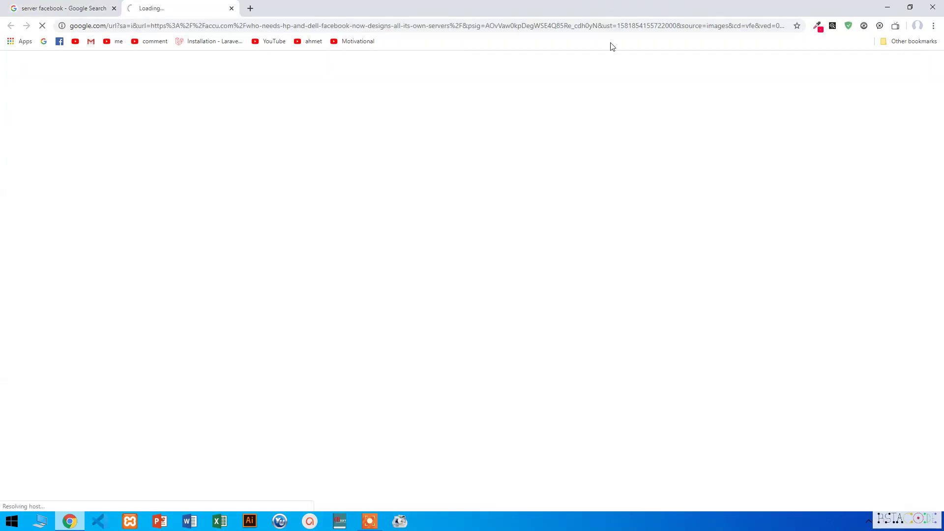
left_click(102, 6)
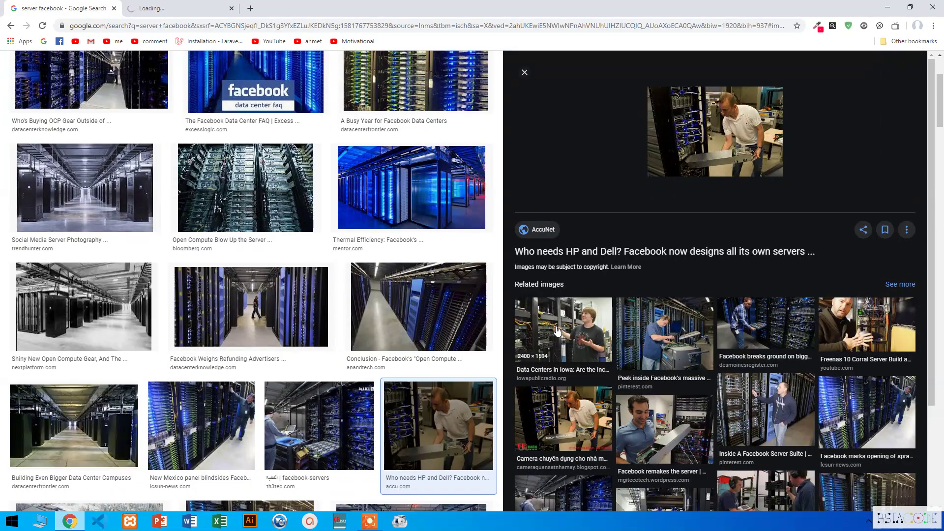
Preview the related image "Peek inside Facebook's massive data centers" and examine the server racks and the technician's circuit board up close
left_click(679, 310)
scroll(680, 310, "up", 5)
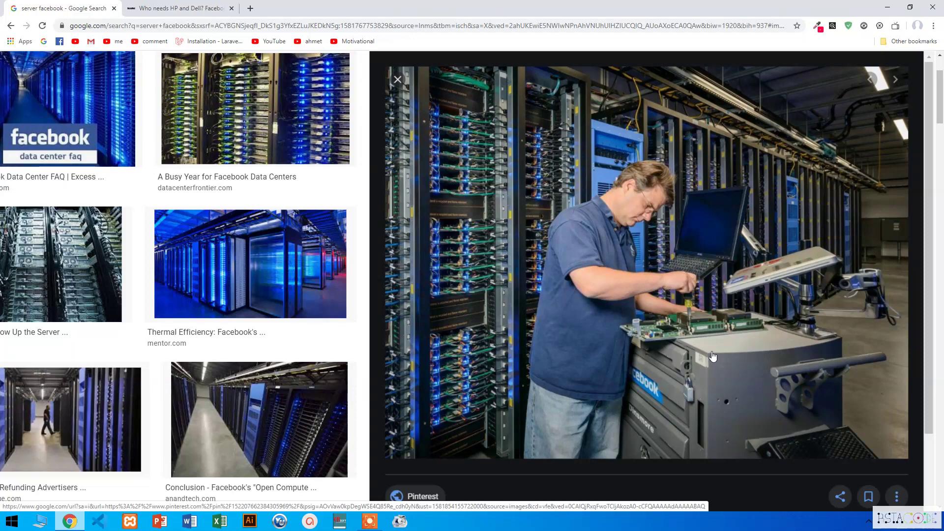
scroll(713, 356, "up", 3)
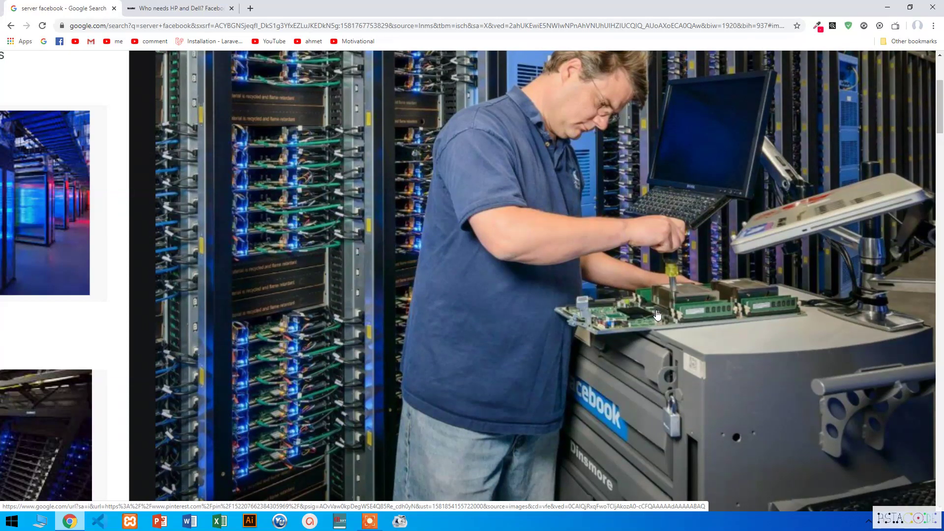
scroll(657, 315, "up", 1)
scroll(657, 315, "right", 1)
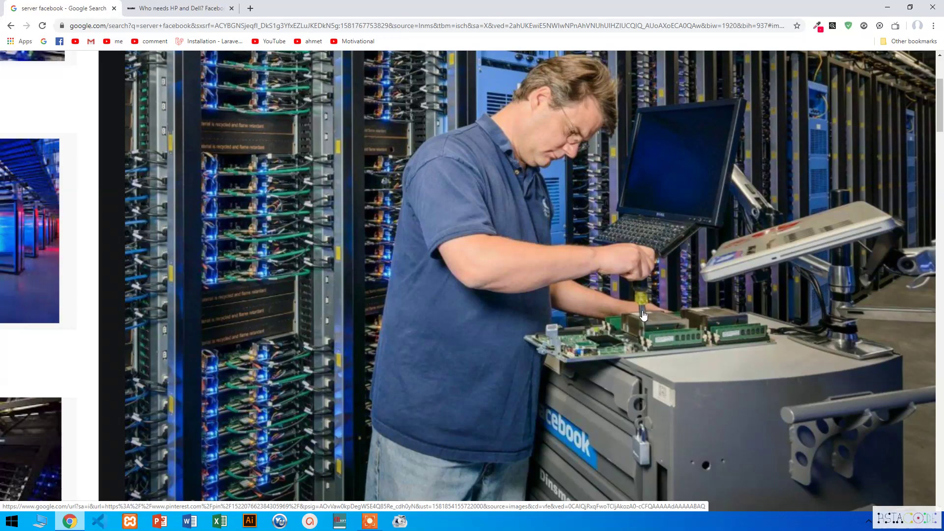
scroll(644, 315, "down", 1)
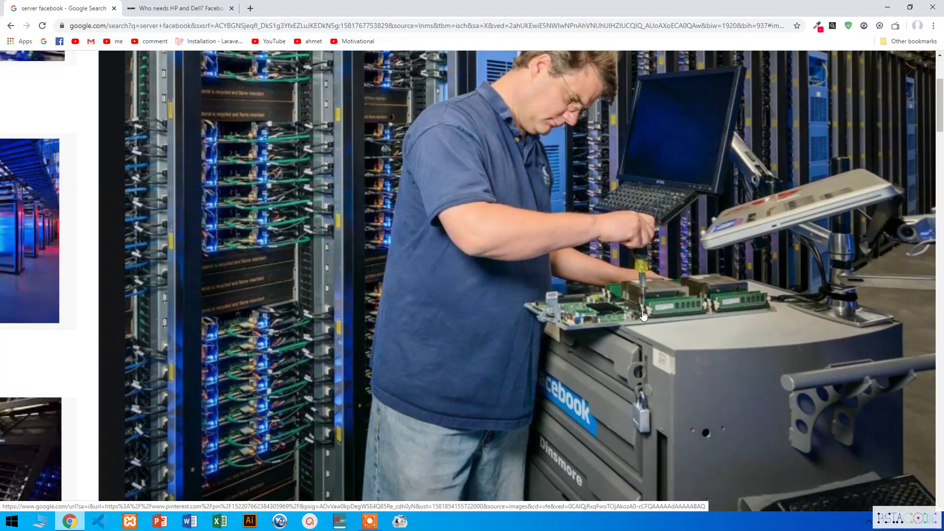
scroll(644, 315, "down", 2)
scroll(668, 355, "up", 1)
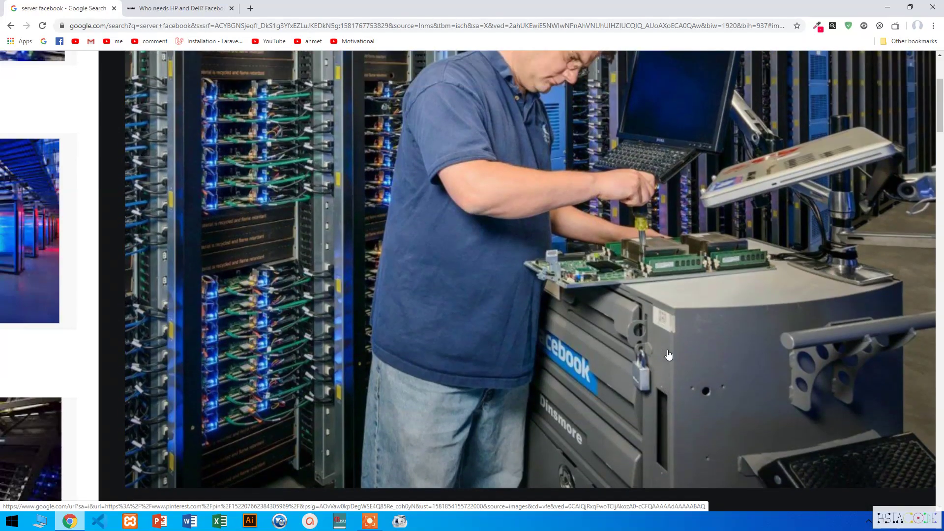
scroll(668, 355, "up", 1)
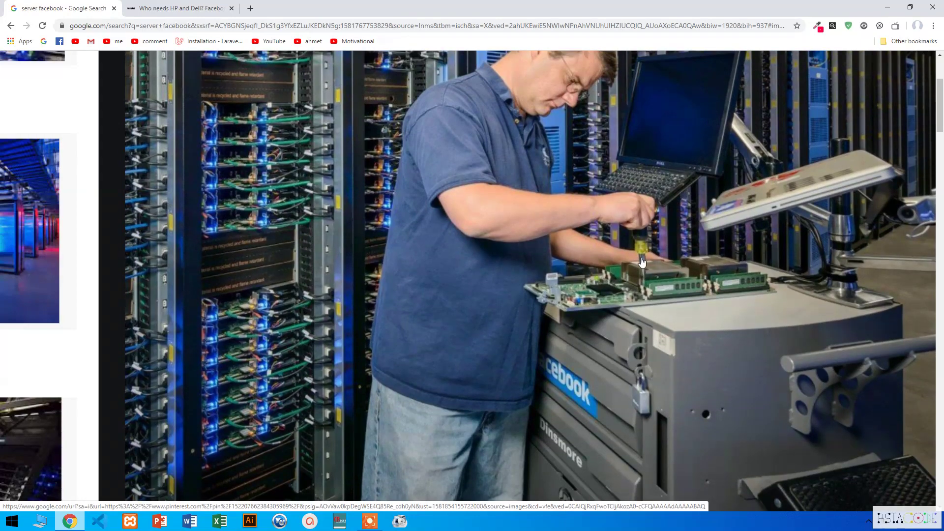
scroll(643, 264, "up", 1)
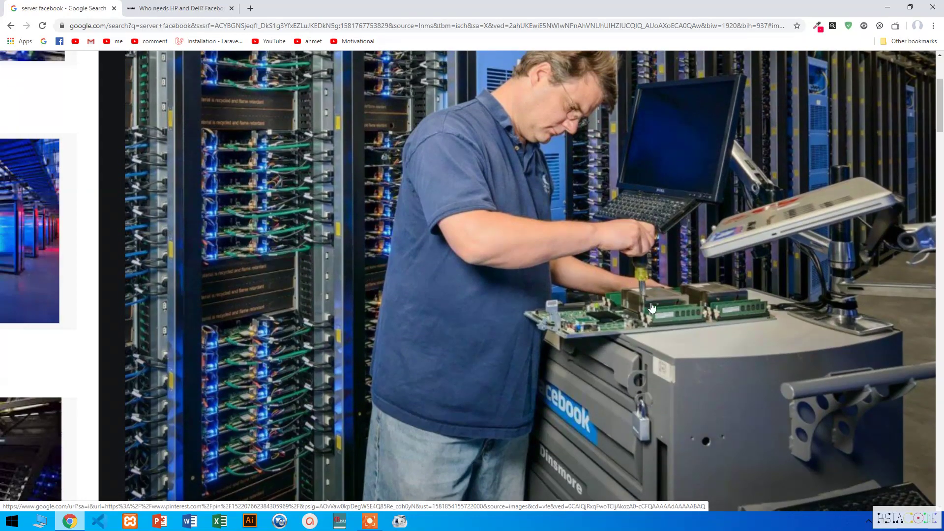
scroll(669, 315, "up", 1)
scroll(668, 315, "down", 1)
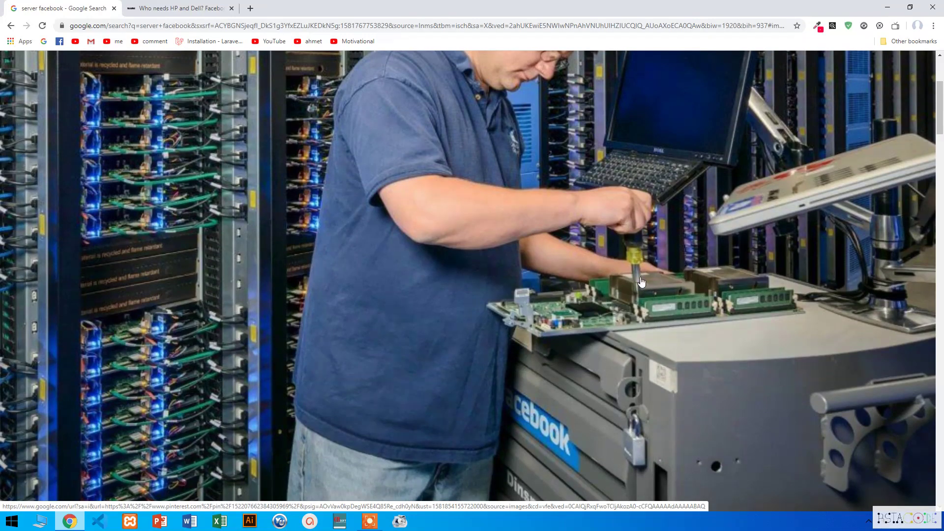
scroll(642, 281, "down", 1)
scroll(642, 281, "down", 1)
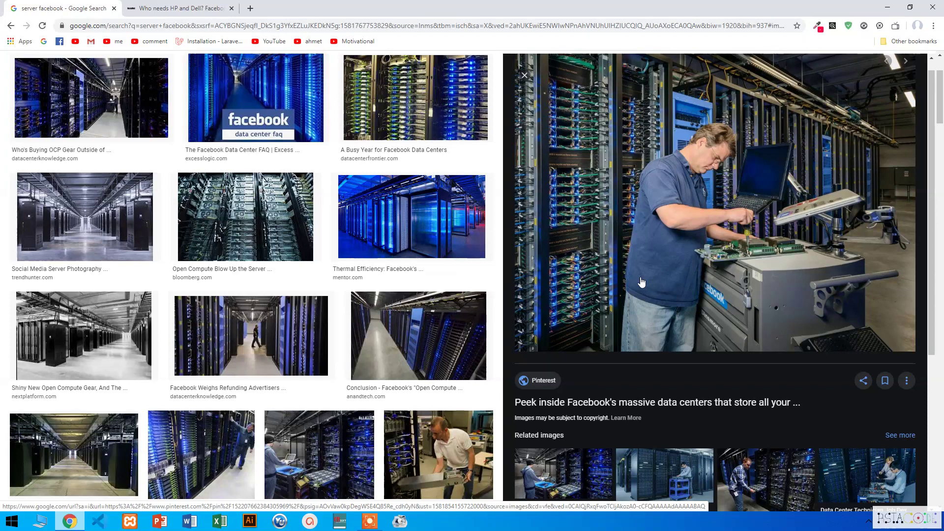
scroll(641, 282, "up", 1)
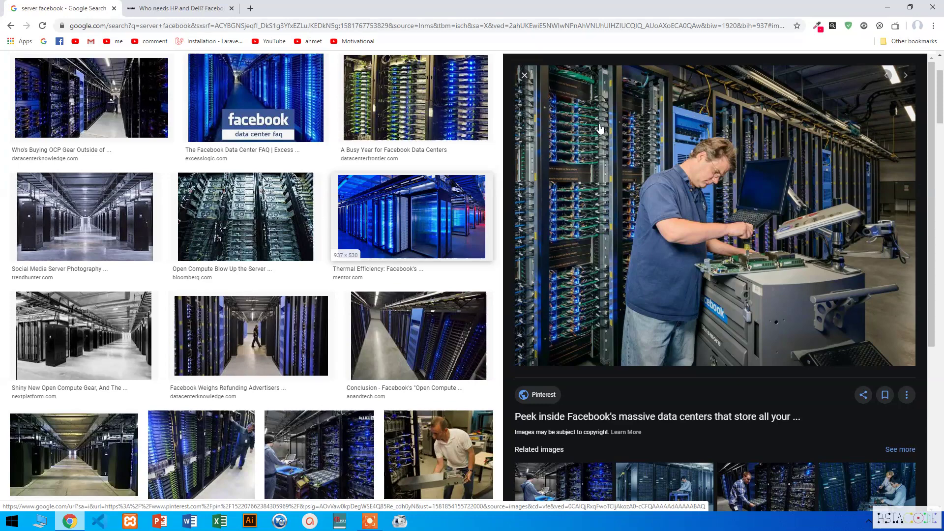
Look through the AccuNet article on Facebook's own servers down to the motherboard specifications, and return to the image results
left_click(173, 6)
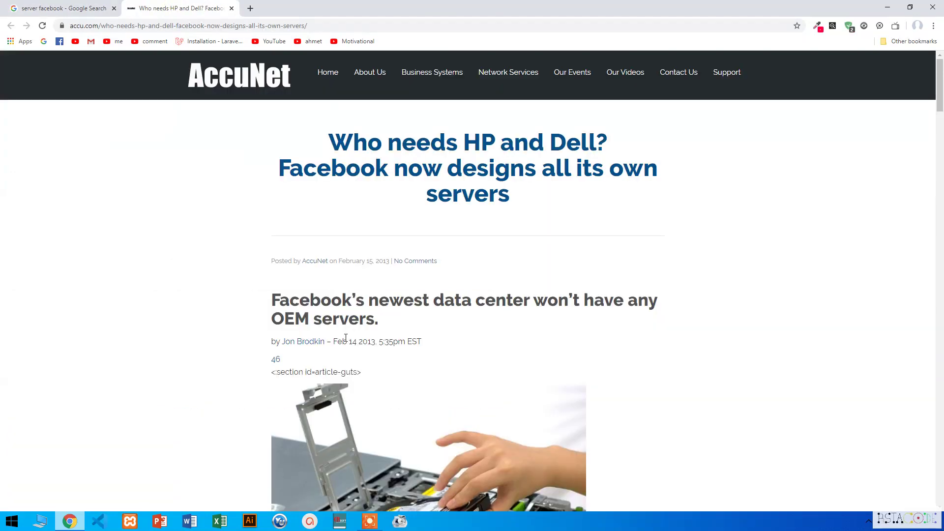
scroll(344, 338, "down", 8)
scroll(377, 301, "down", 15)
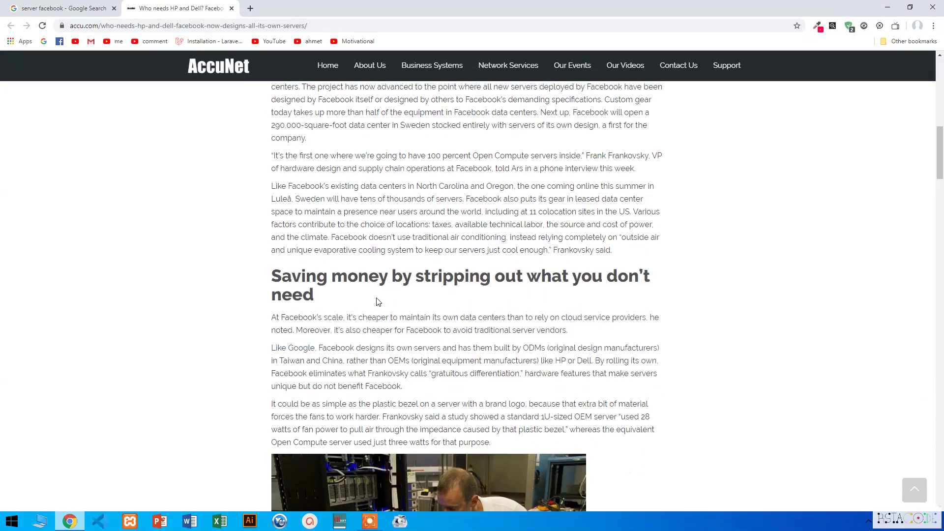
scroll(377, 302, "up", 3)
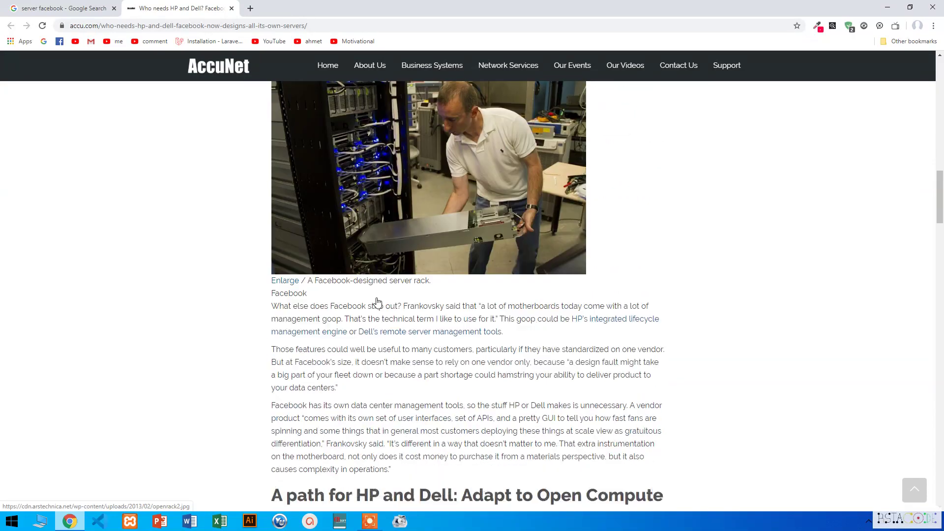
scroll(377, 300, "down", 12)
scroll(377, 299, "down", 9)
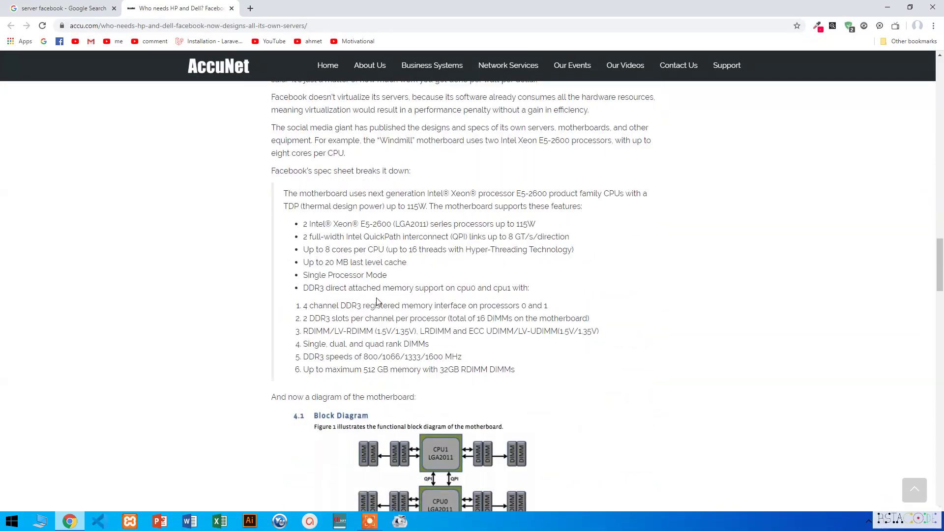
key("ctrl+shift+Tab")
scroll(264, 290, "up", 5)
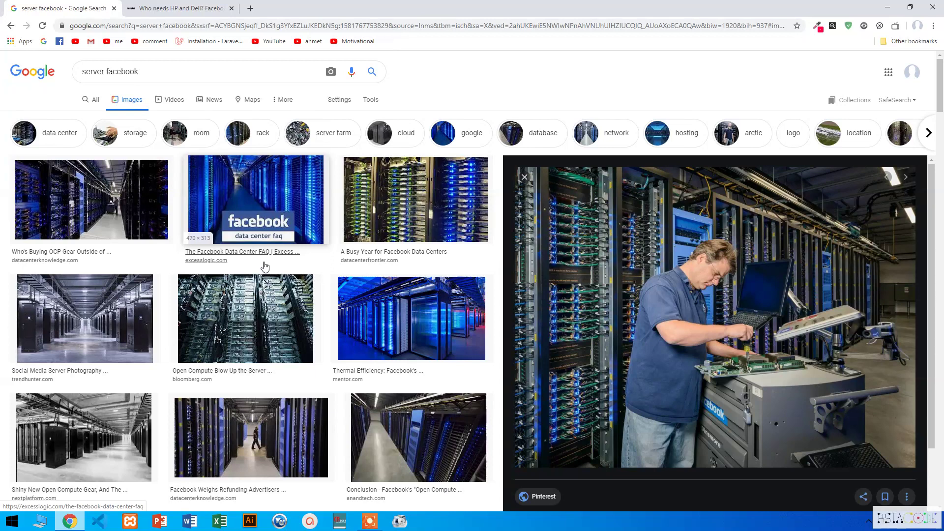
Switch to the XAMPP Control Panel and start the Apache and MySQL modules
left_click(130, 522)
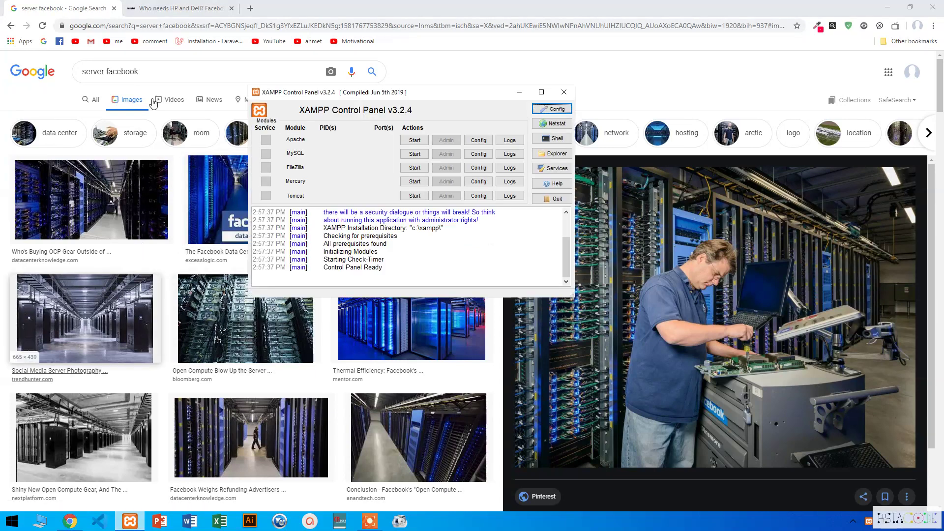
left_click(404, 140)
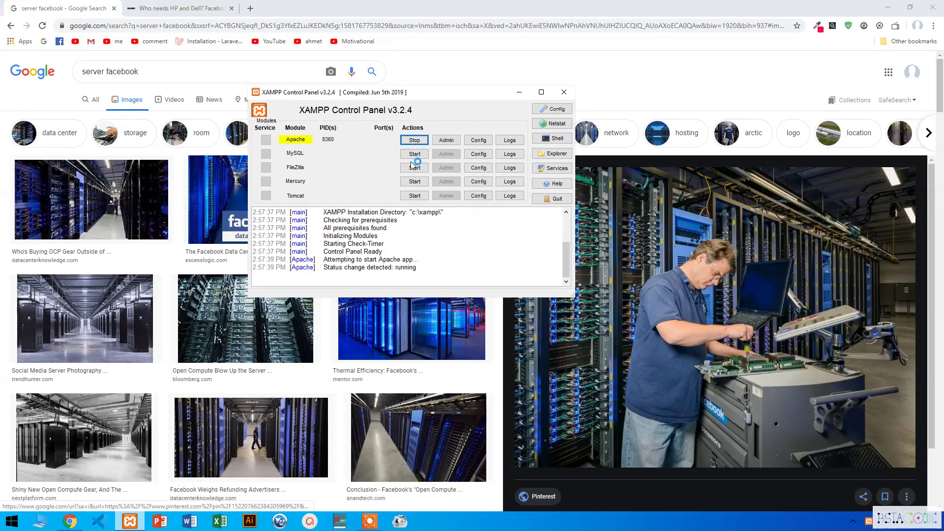
left_click(415, 156)
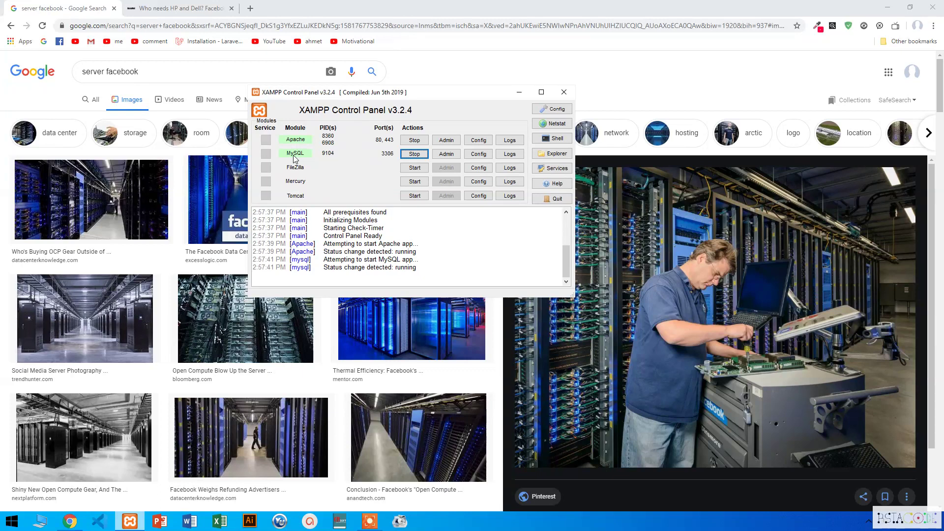
Open phpMyAdmin from the MySQL module and load its server address 127.0.0.1 in a new browser tab
left_click(456, 155)
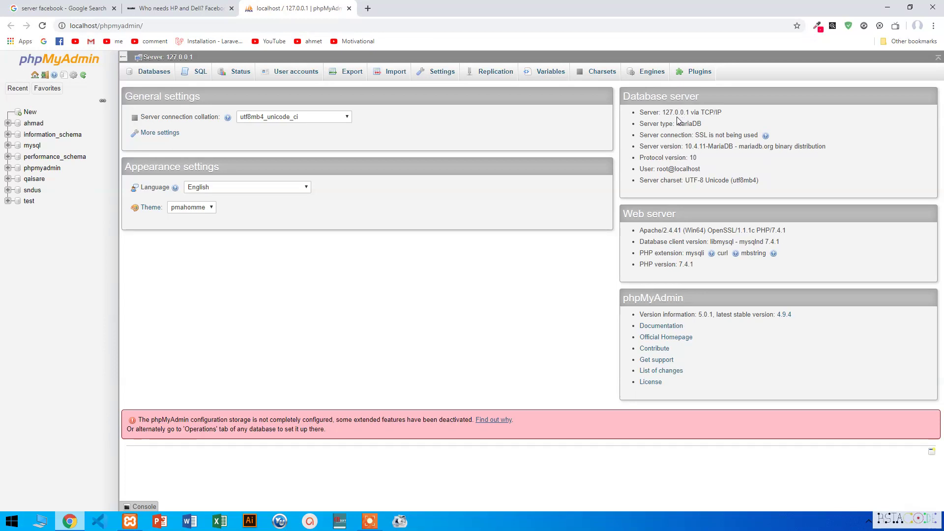
left_click_drag(661, 112, 690, 112)
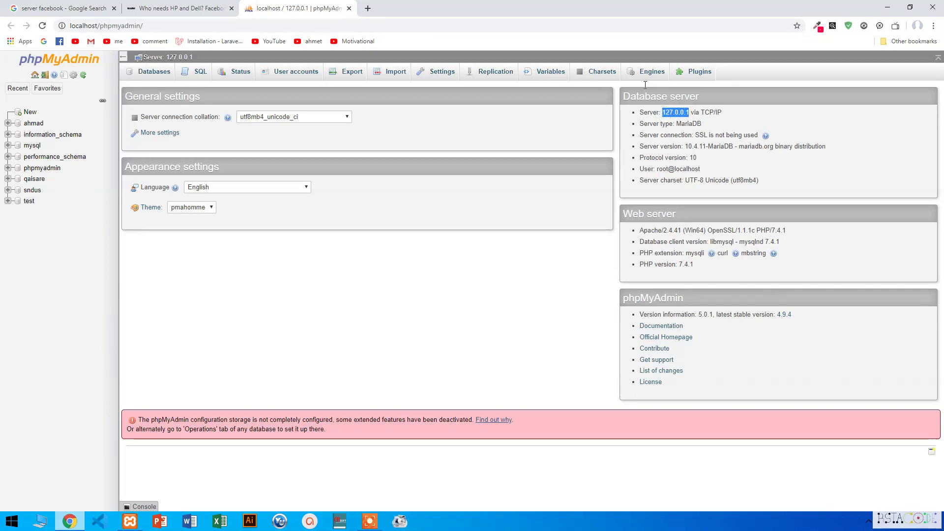
left_click_drag(645, 85, 369, 7)
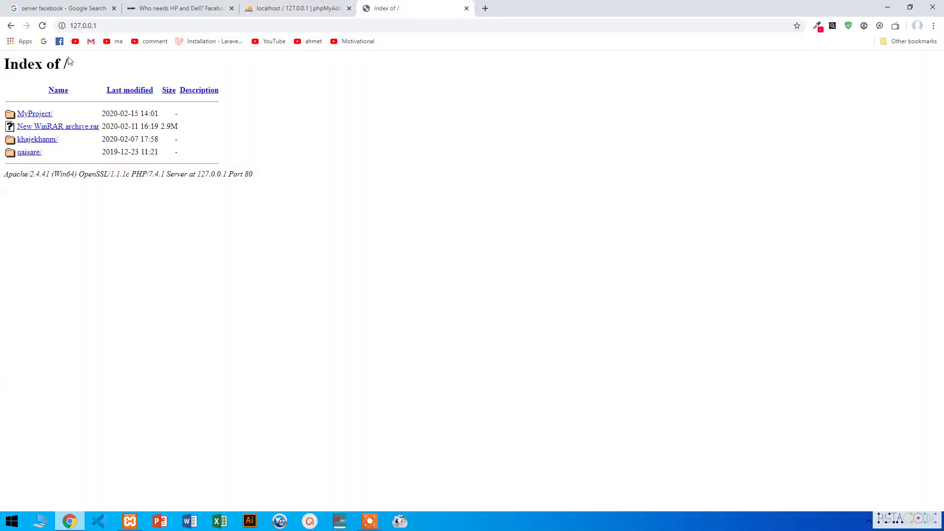
Load 127.0.0.1/phpmyadmin/ in the current tab to compare it with the localhost page, and close that extra tab
left_click(118, 24)
left_click(118, 24)
type("/")
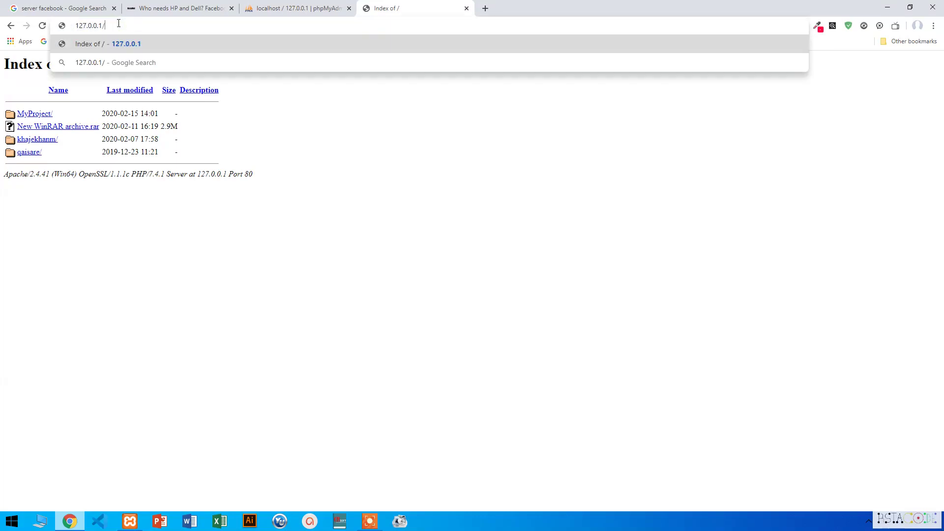
type("phpmya")
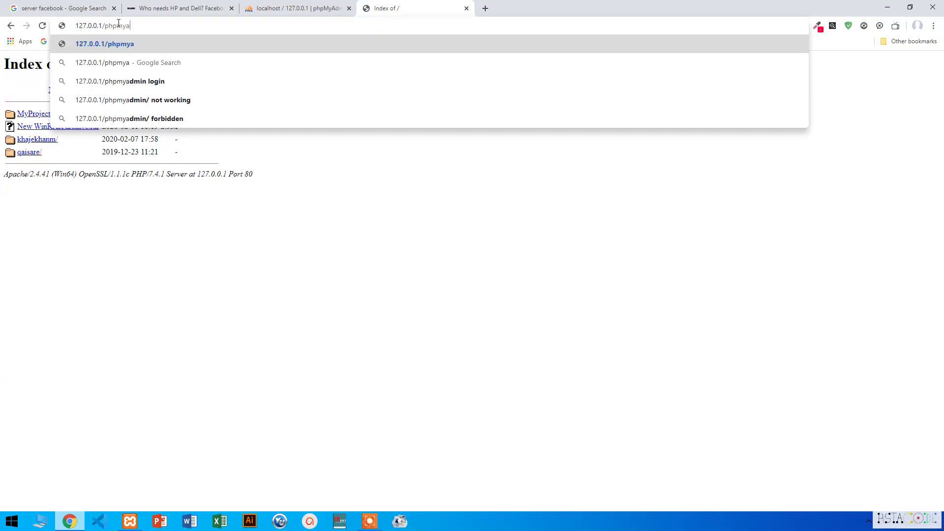
type("dmin/")
key("Return")
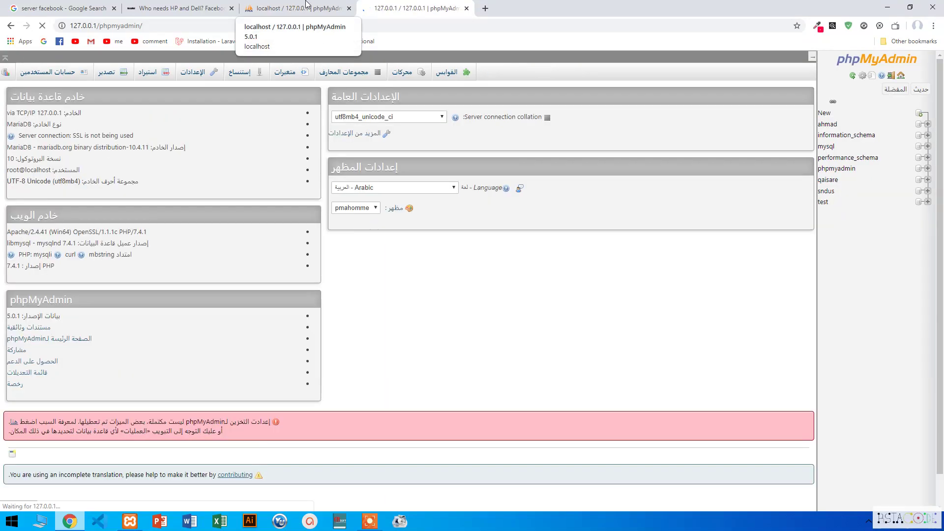
left_click(306, 3)
left_click(464, 7)
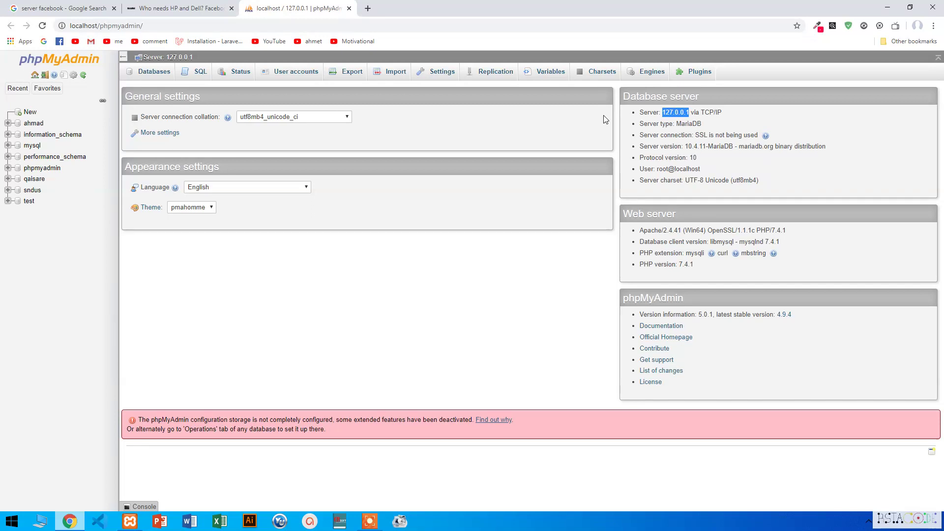
Examine the PHP version and Apache entries in the web server details
left_click(163, 154)
double_click(680, 264)
left_click(703, 271)
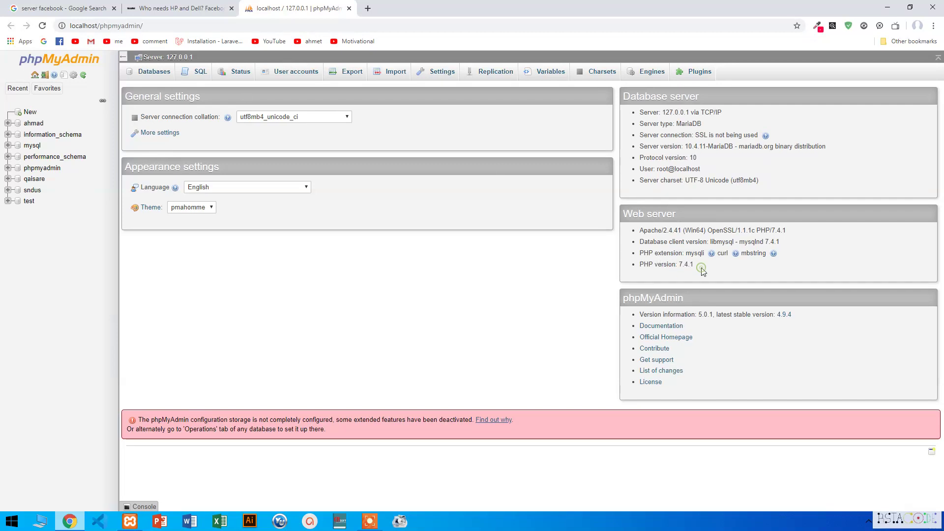
double_click(645, 229)
left_click(657, 233)
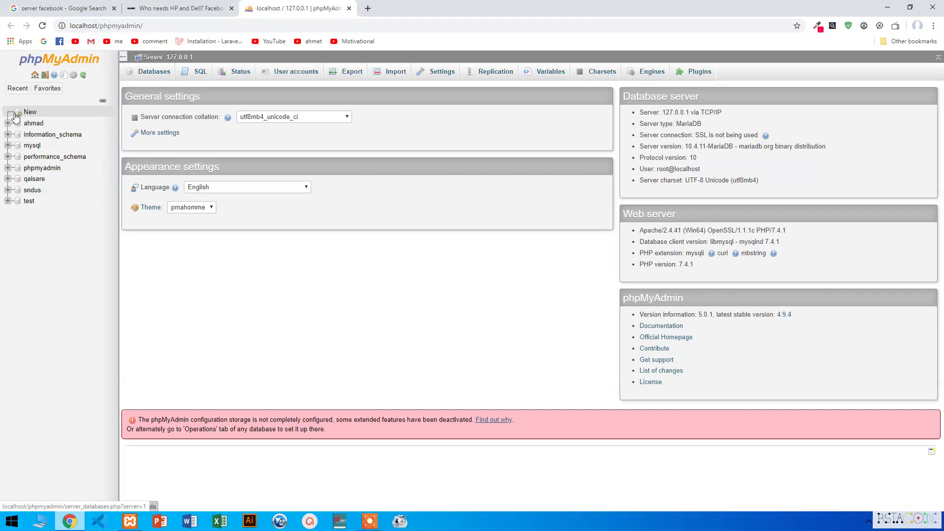
Start a new database and enter market as its name
left_click(36, 113)
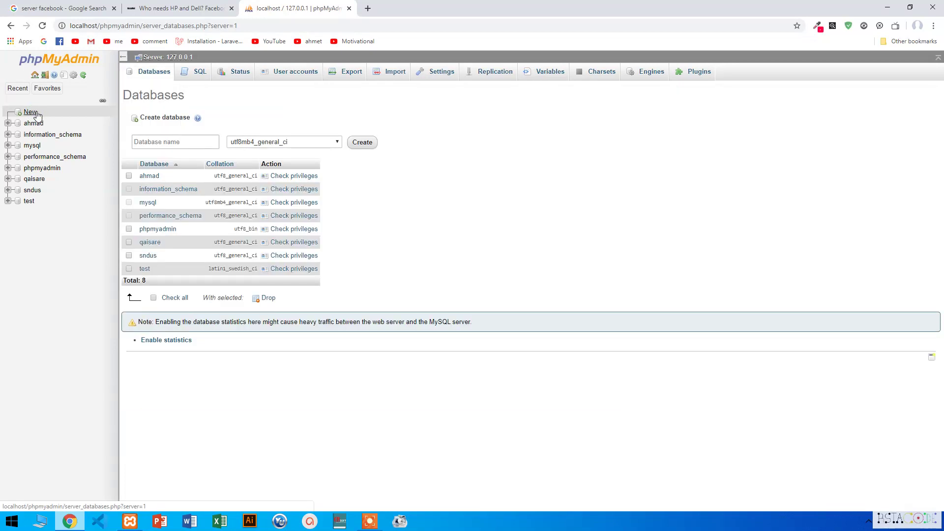
left_click(177, 146)
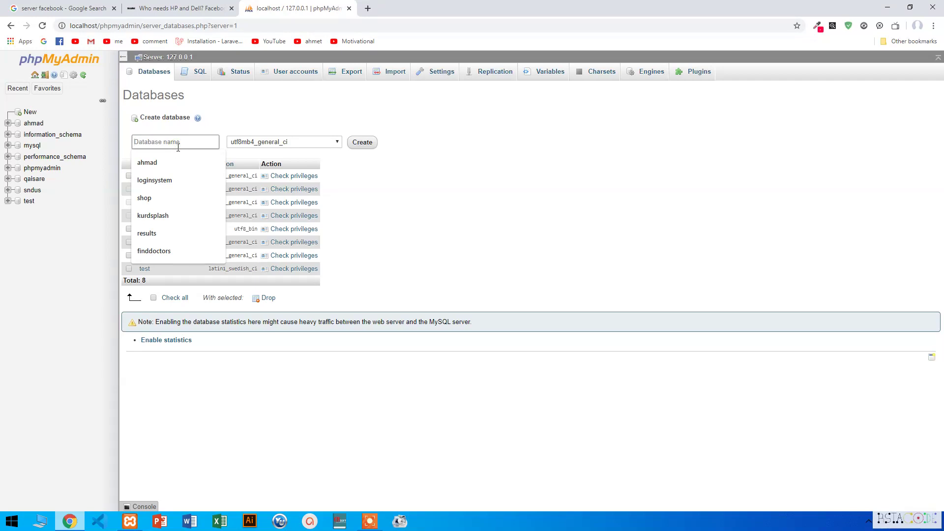
key("Escape")
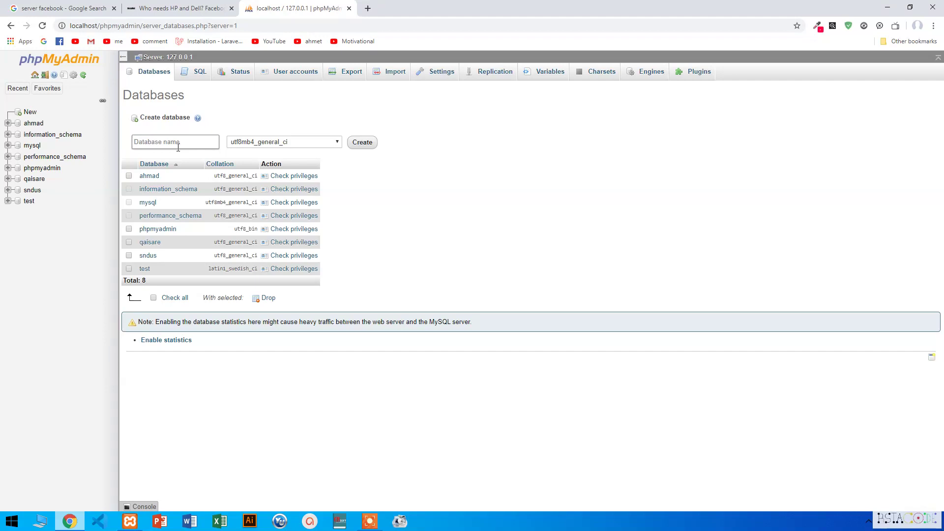
type("fala")
key("BackSpace")
key("BackSpace")
key("BackSpace")
key("BackSpace")
key("BackSpace")
key("BackSpace")
type("market")
double_click(135, 147)
left_click(135, 147)
Set the new database's collation to utf8_general_ci and create the database
left_click(263, 147)
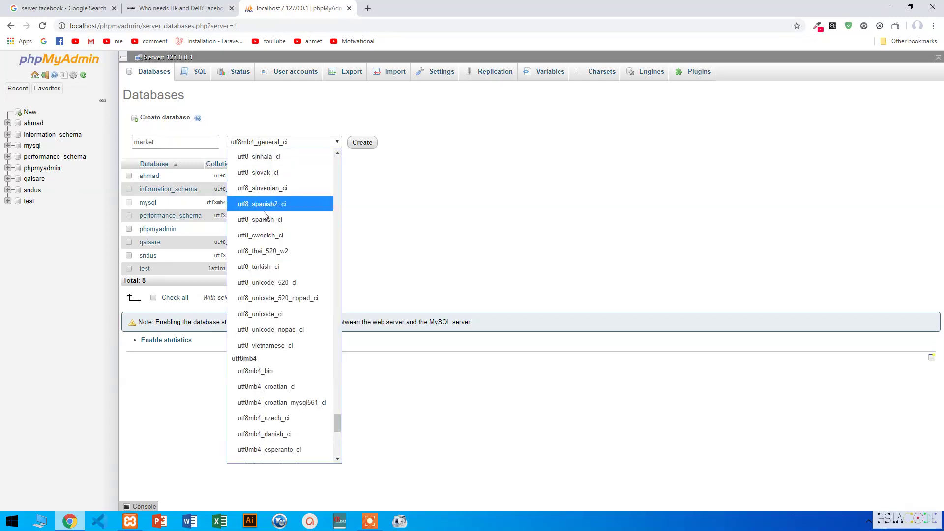
scroll(264, 211, "up", 8)
scroll(264, 216, "down", 15)
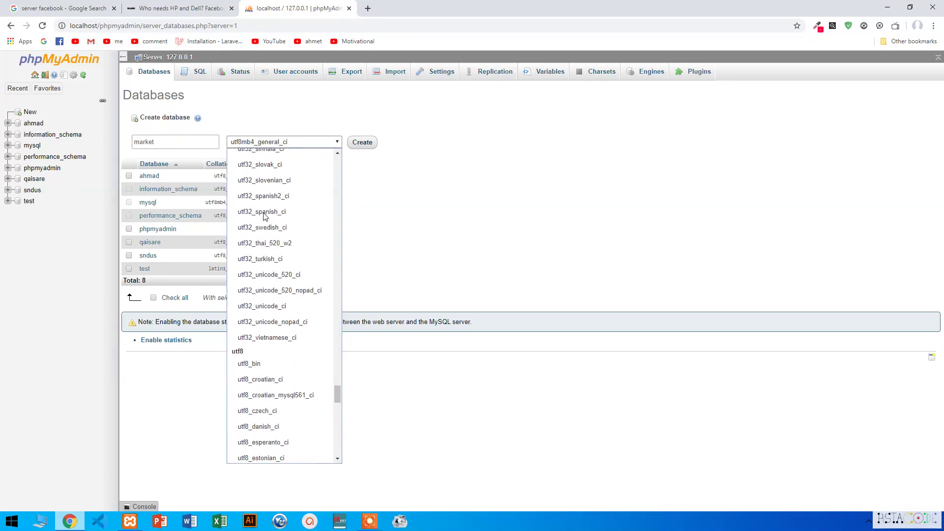
scroll(263, 217, "up", 12)
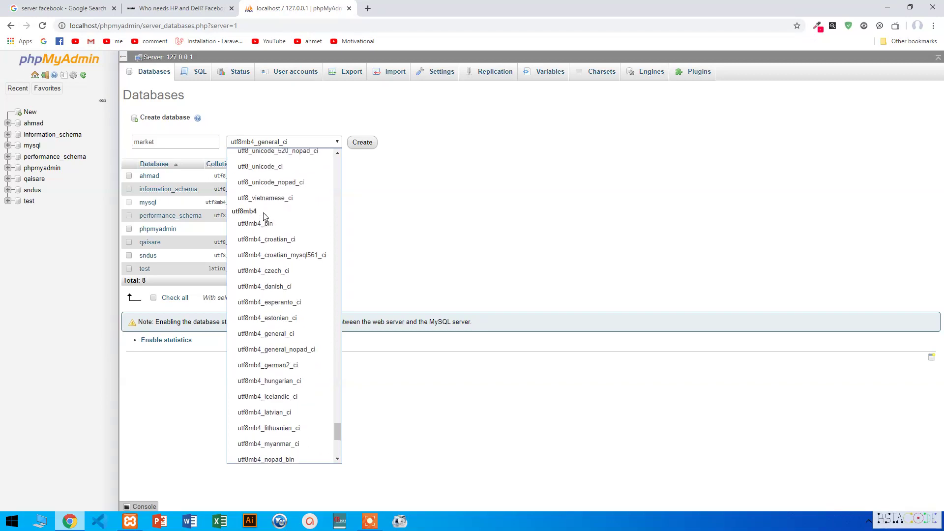
scroll(264, 216, "up", 4)
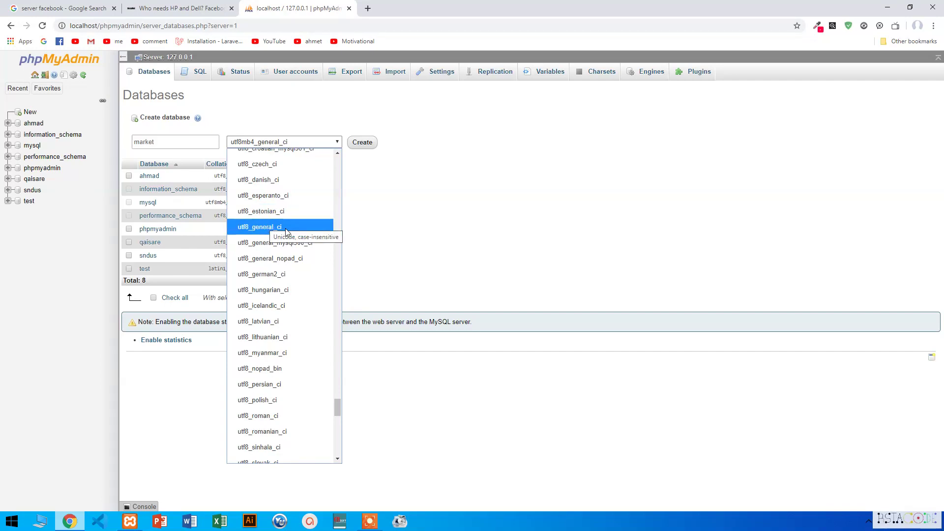
left_click(286, 227)
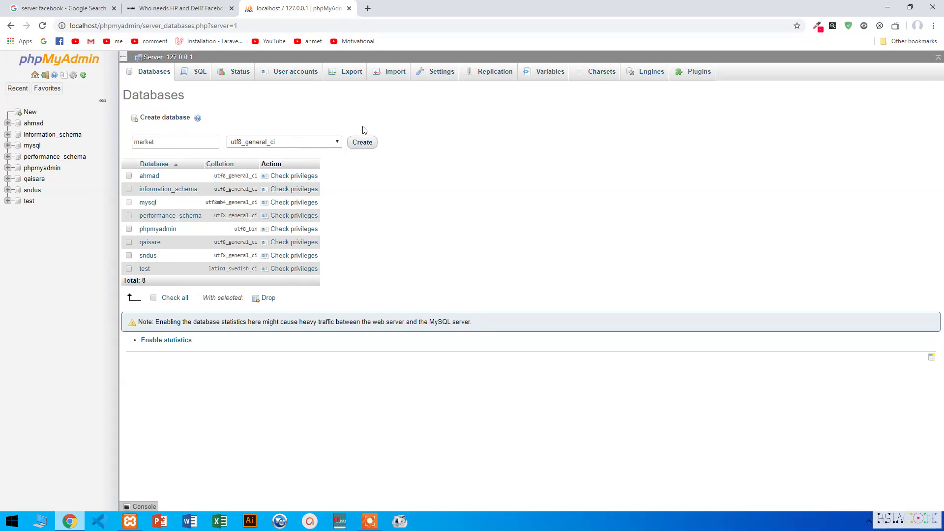
left_click(370, 148)
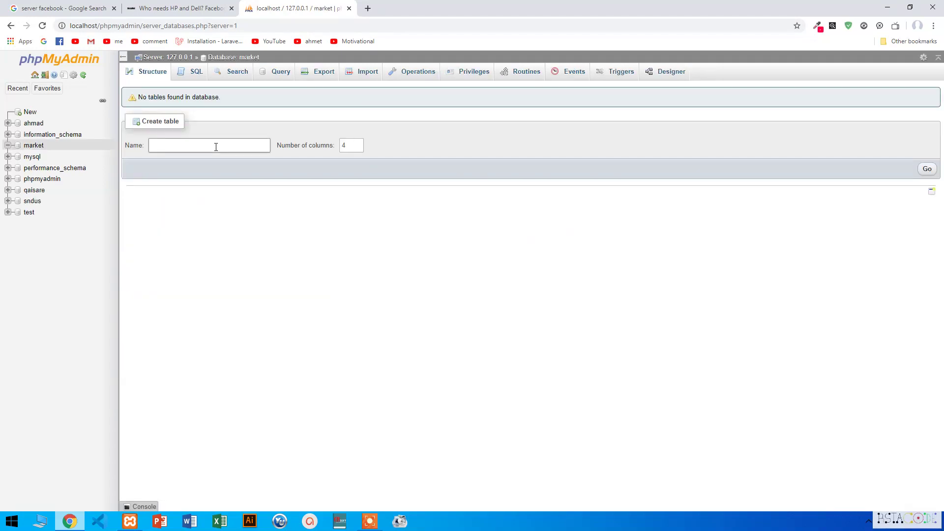
Start a new table named food with 4 columns in the market database
left_click_drag(140, 97, 229, 97)
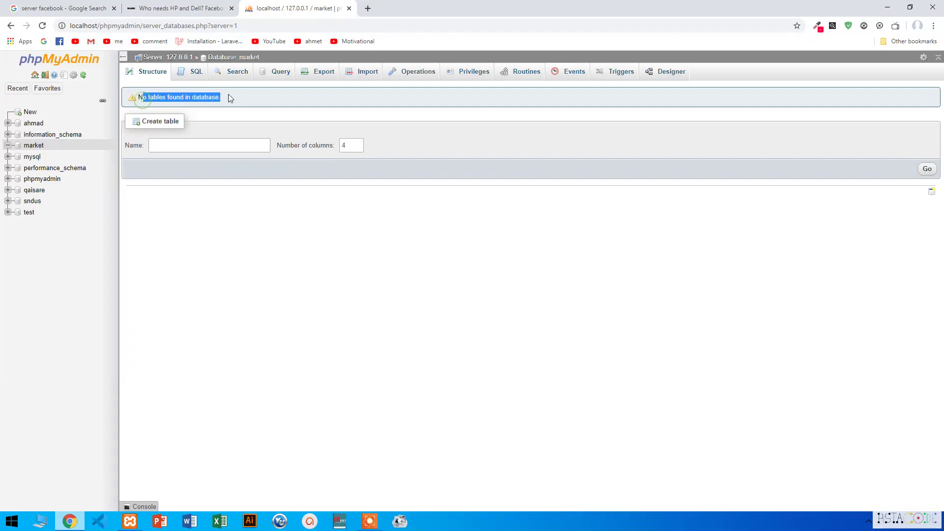
left_click(227, 95)
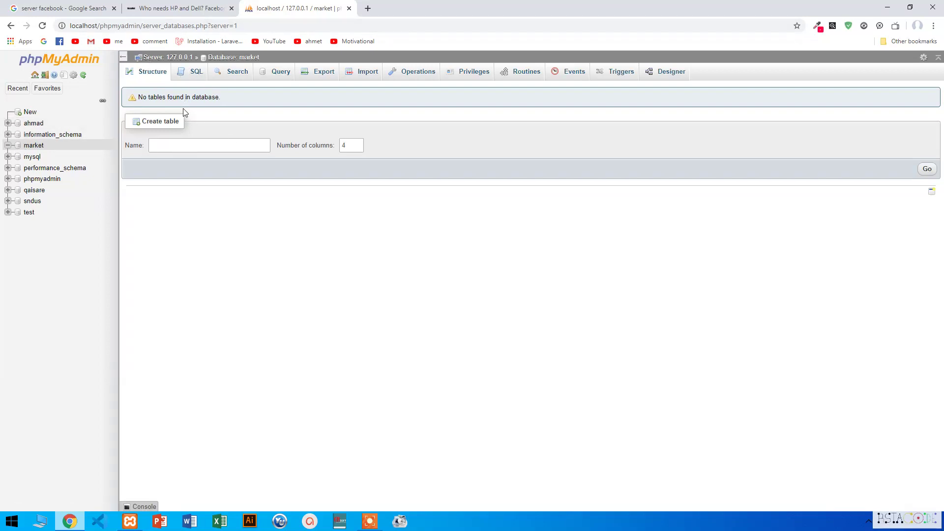
left_click(174, 146)
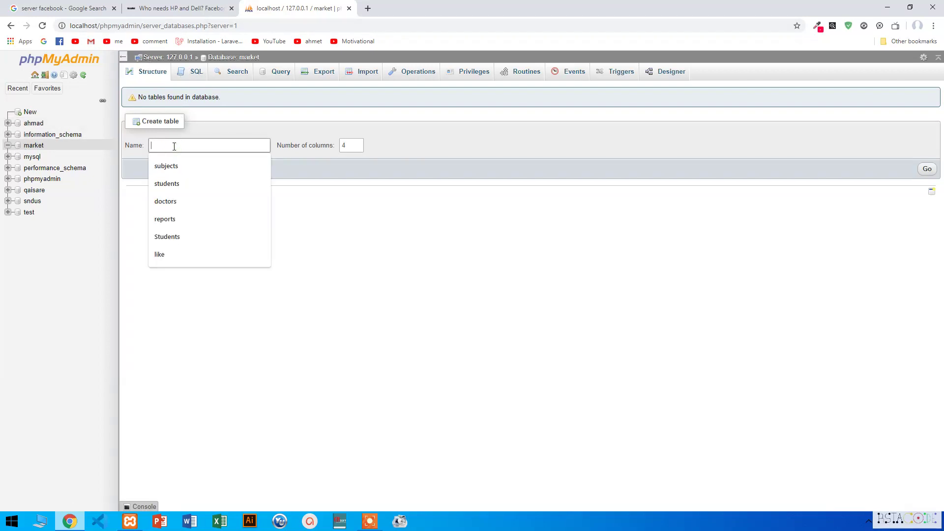
type("food")
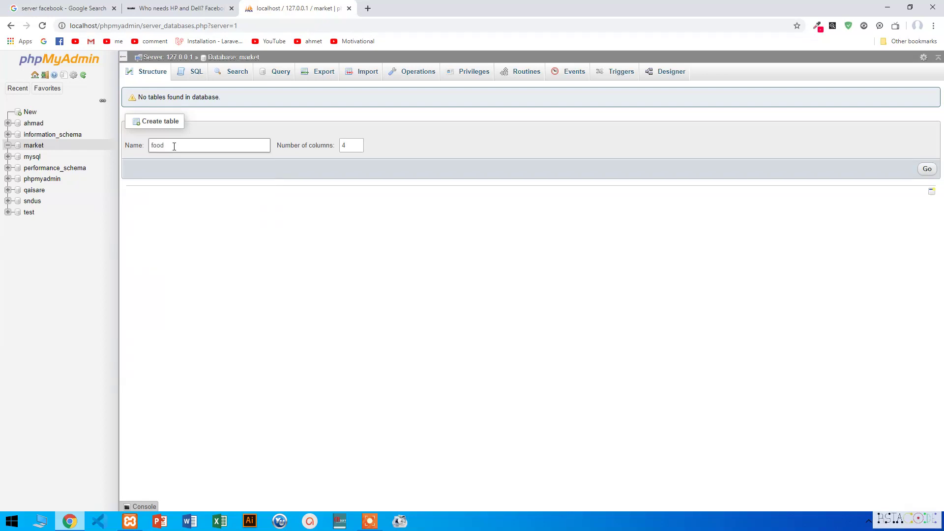
type("d")
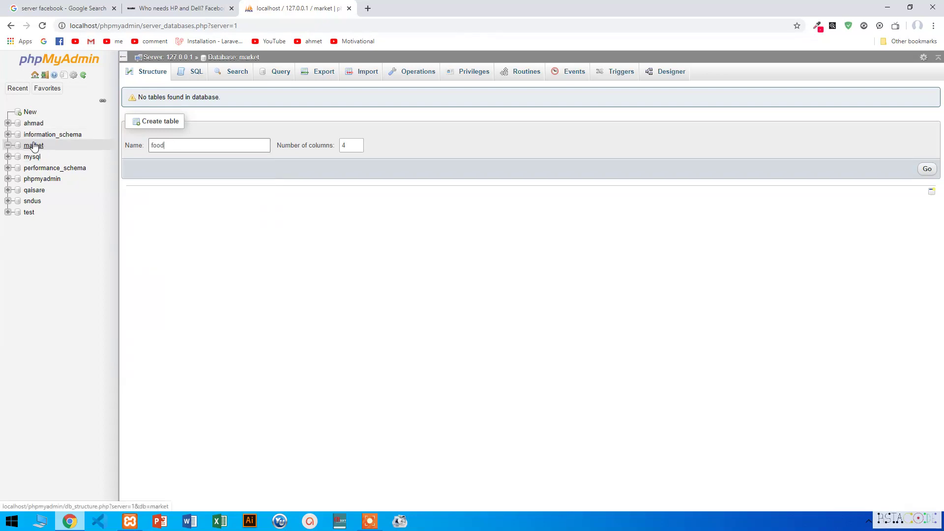
double_click(165, 147)
left_click(173, 146)
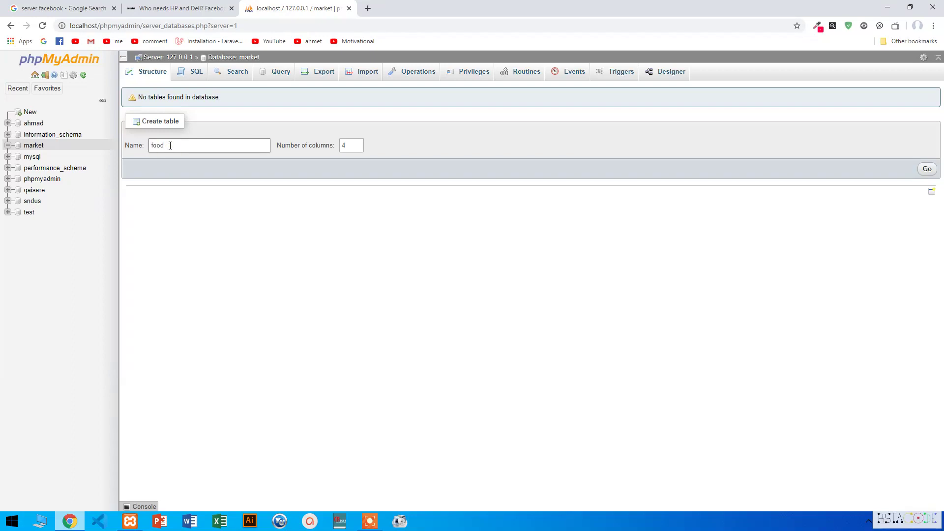
left_click(349, 144)
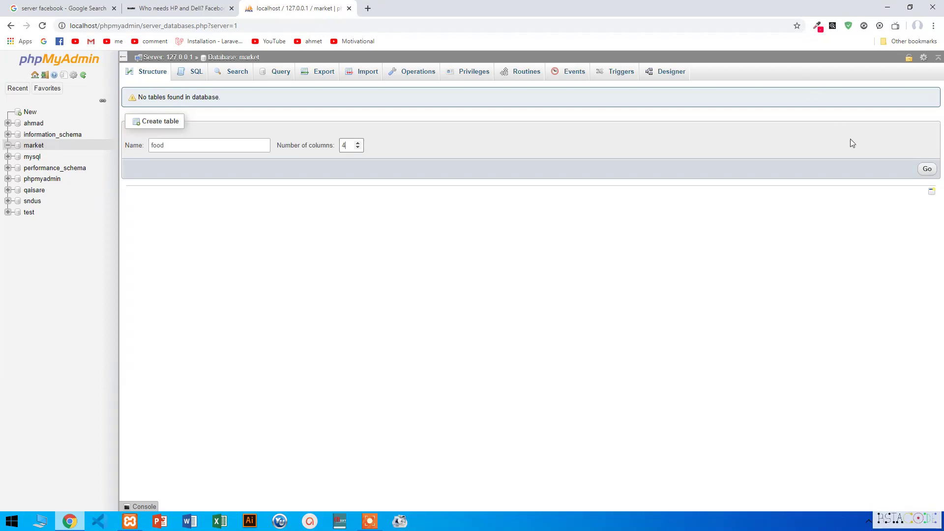
left_click(926, 169)
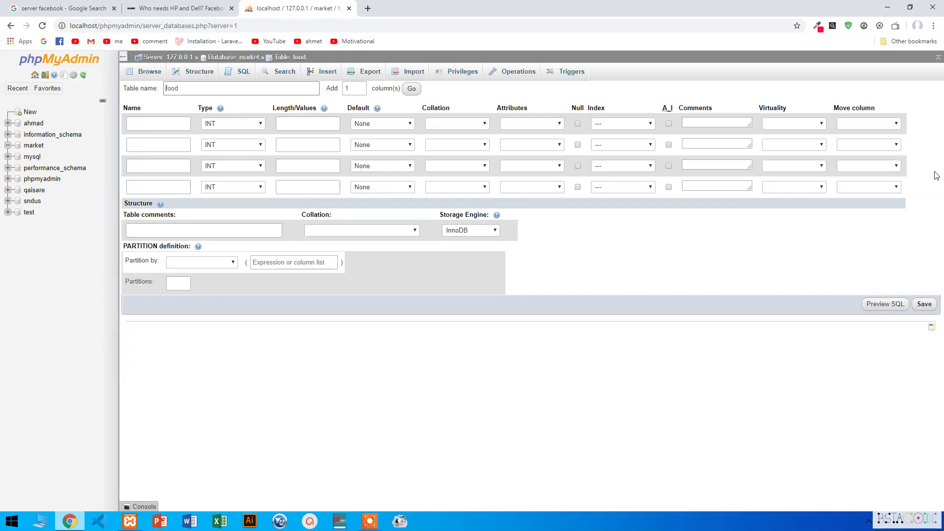
Name the food table's first column id and make it an auto-incrementing primary key
left_click(171, 122)
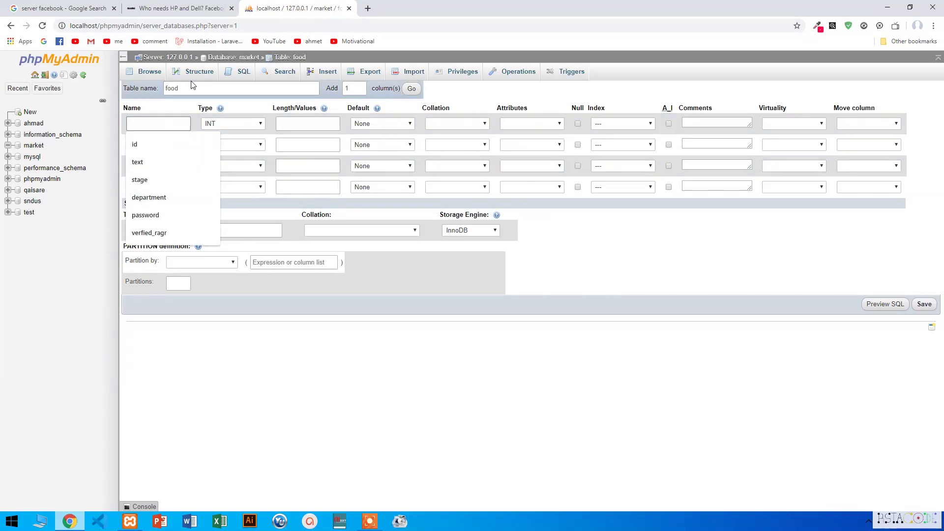
left_click(184, 111)
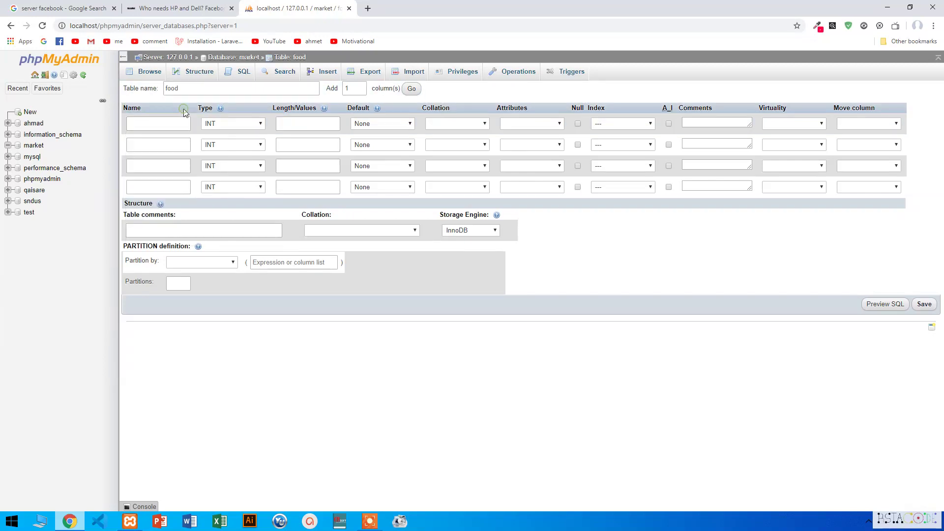
left_click(176, 119)
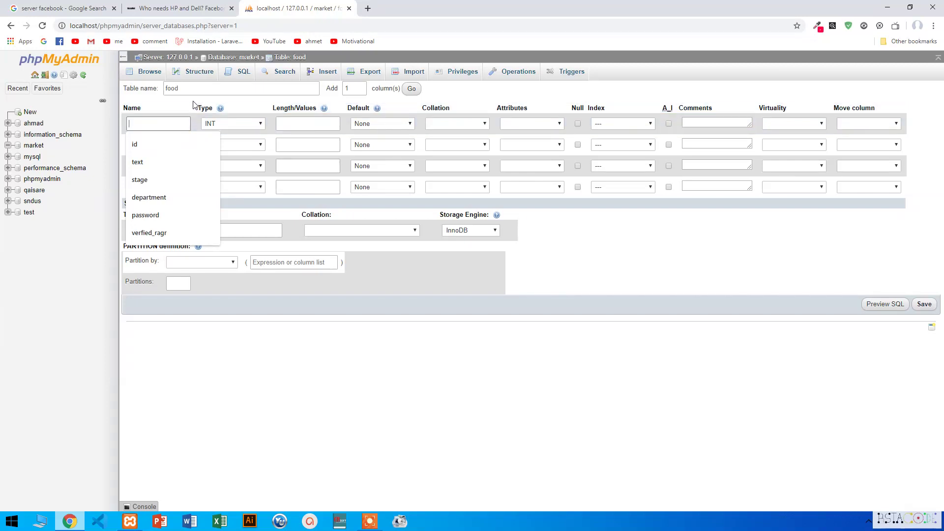
left_click(193, 104)
left_click(171, 121)
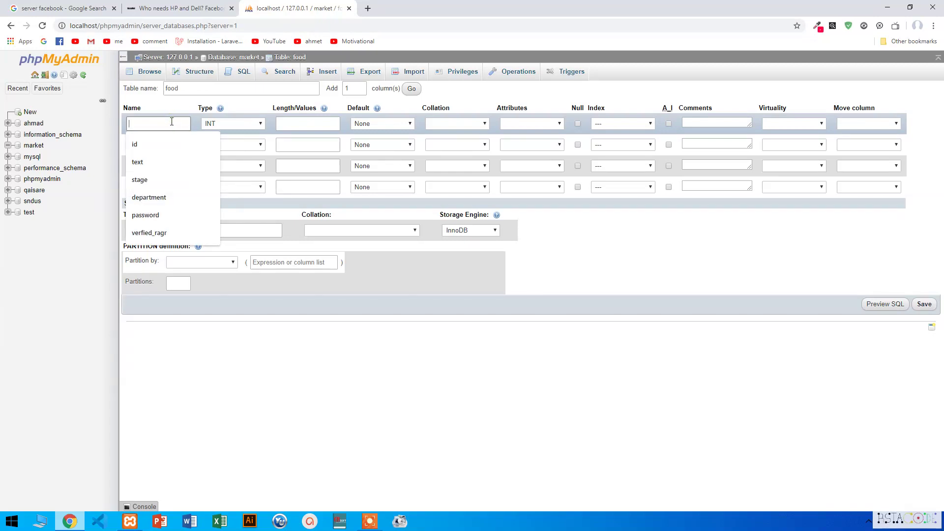
type("id")
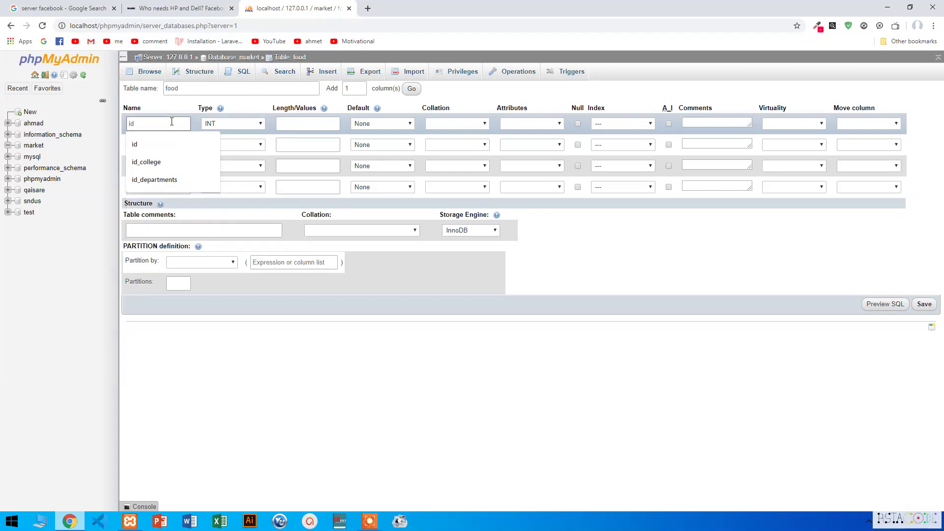
left_click(334, 392)
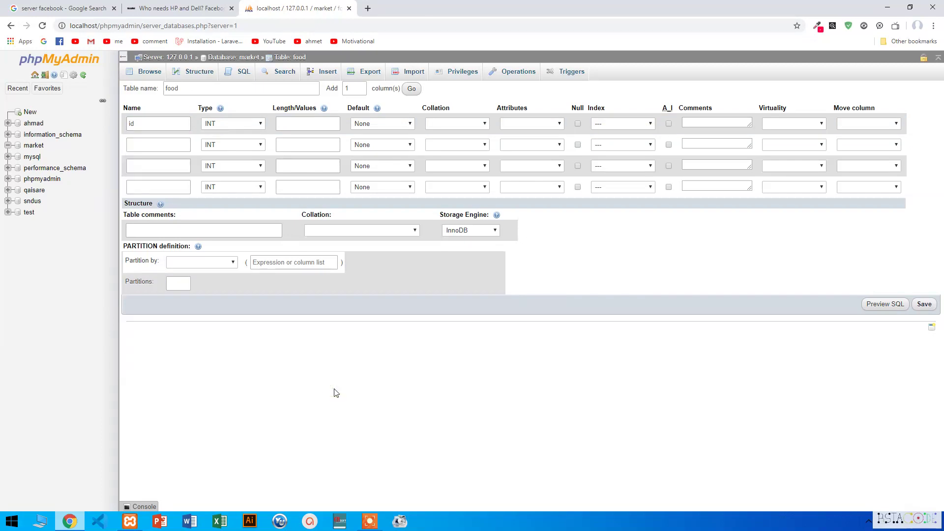
left_click(668, 123)
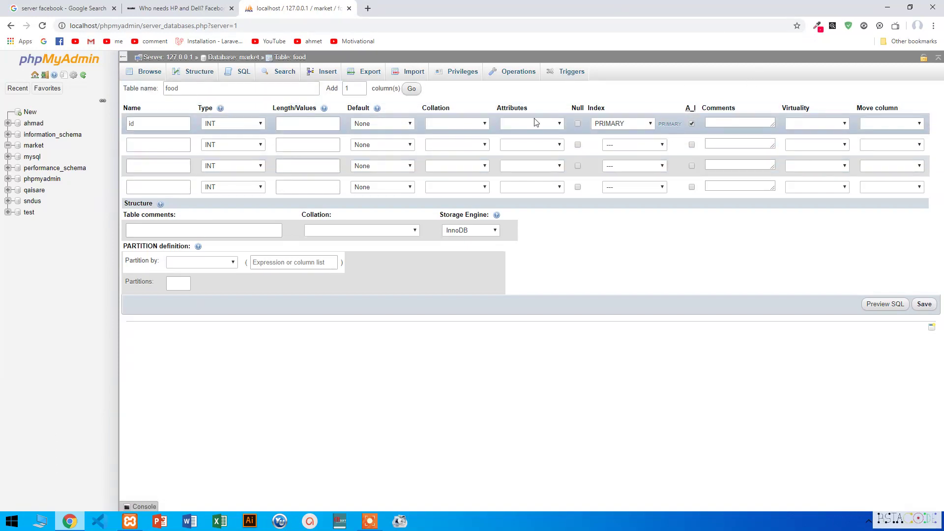
left_click(158, 129)
left_click(170, 120)
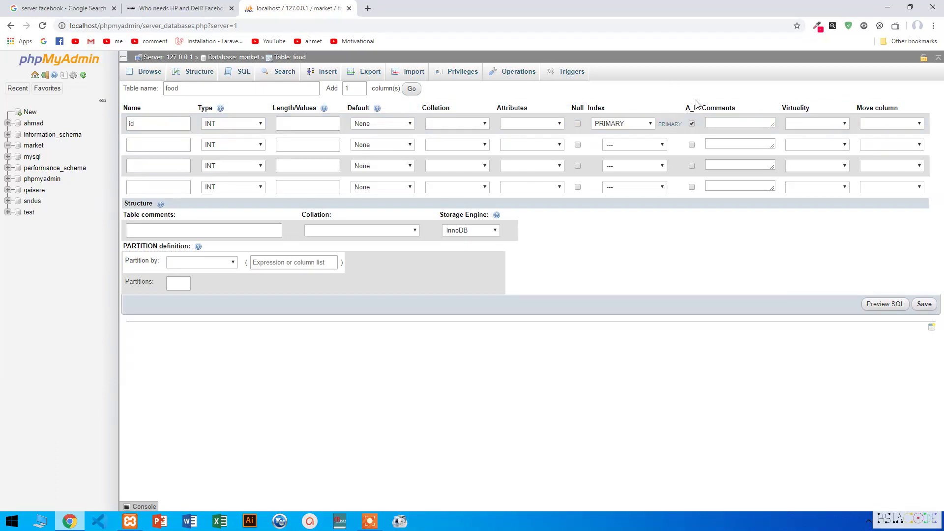
Name the food table's remaining three columns name, details and expire_date
left_click(163, 146)
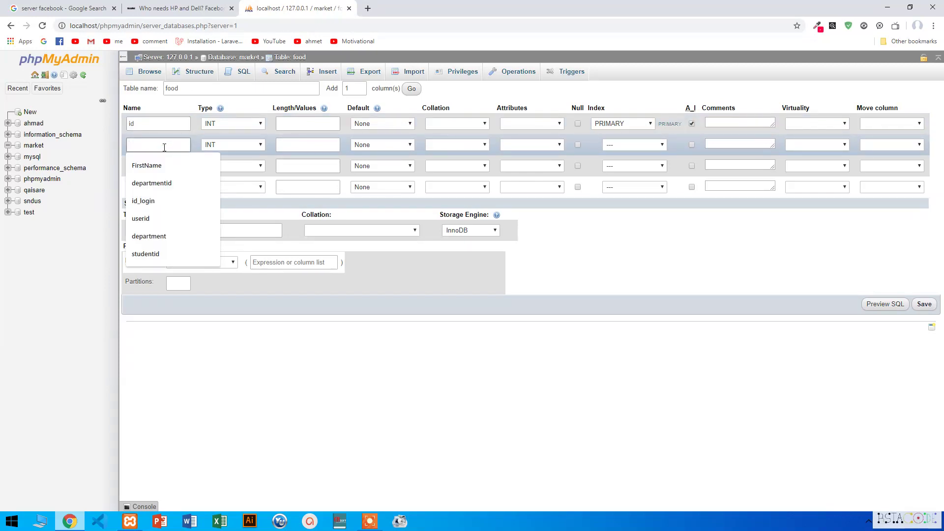
type("name")
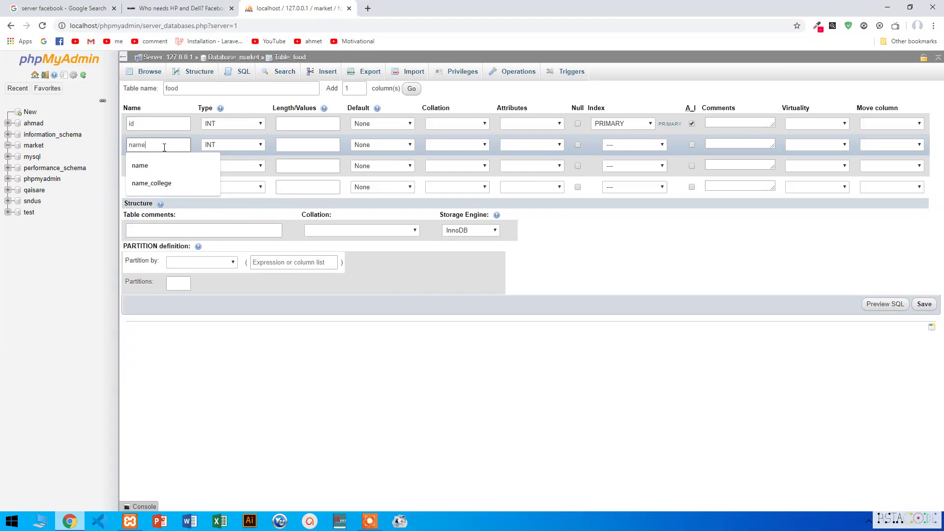
left_click(197, 306)
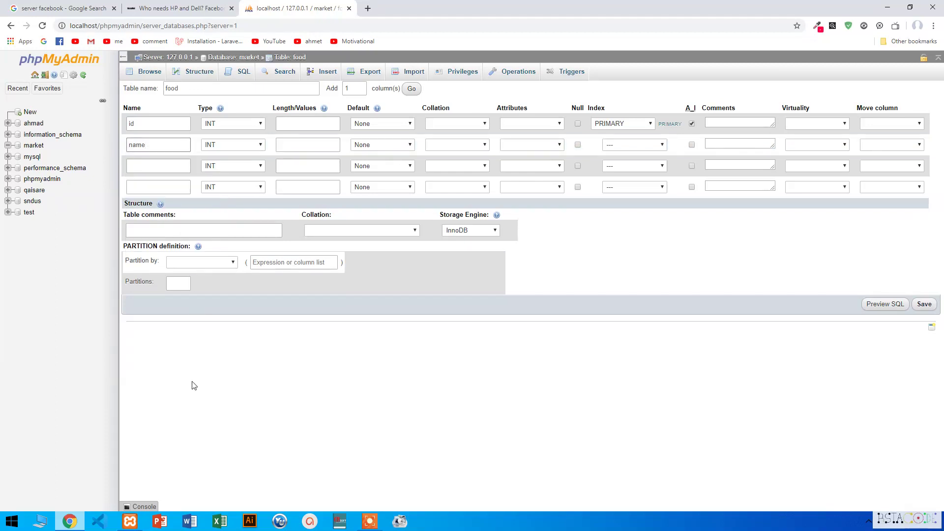
left_click(171, 167)
type("detail")
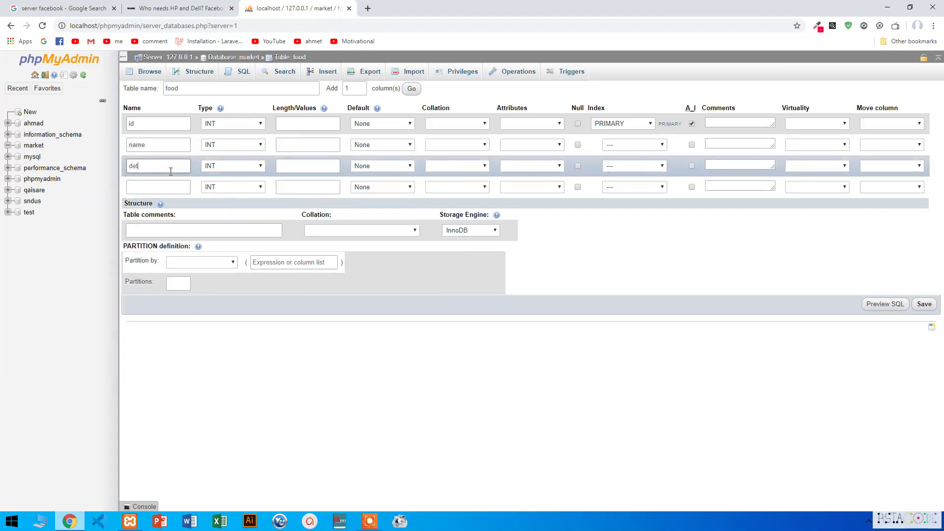
type("s")
left_click(173, 189)
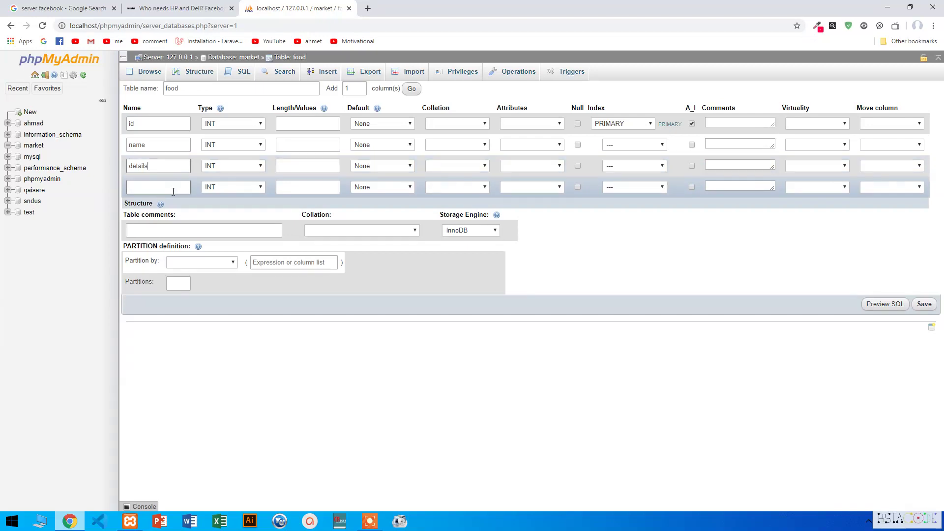
type("exp")
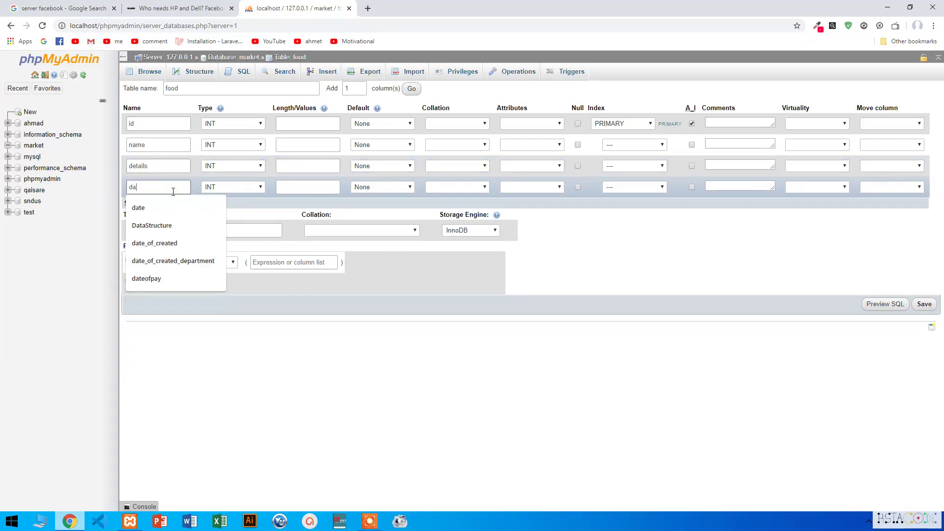
type("ire")
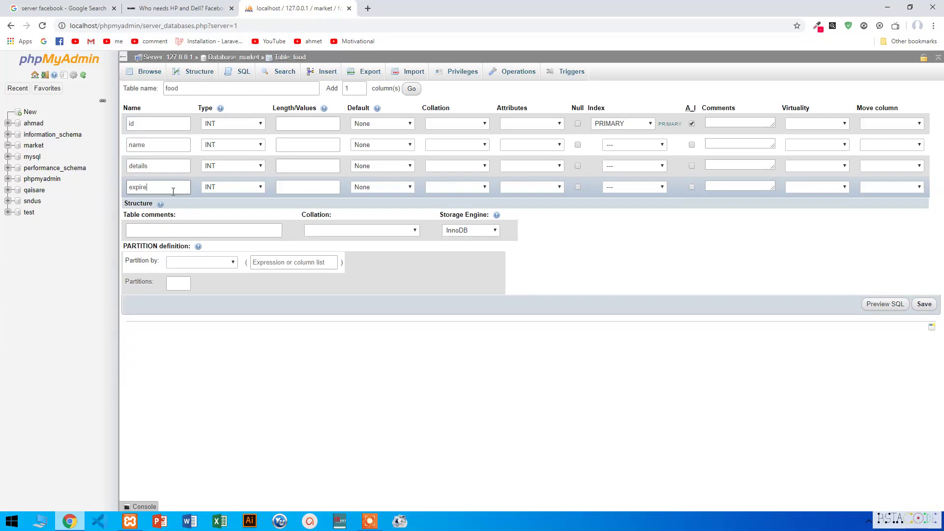
type("_date")
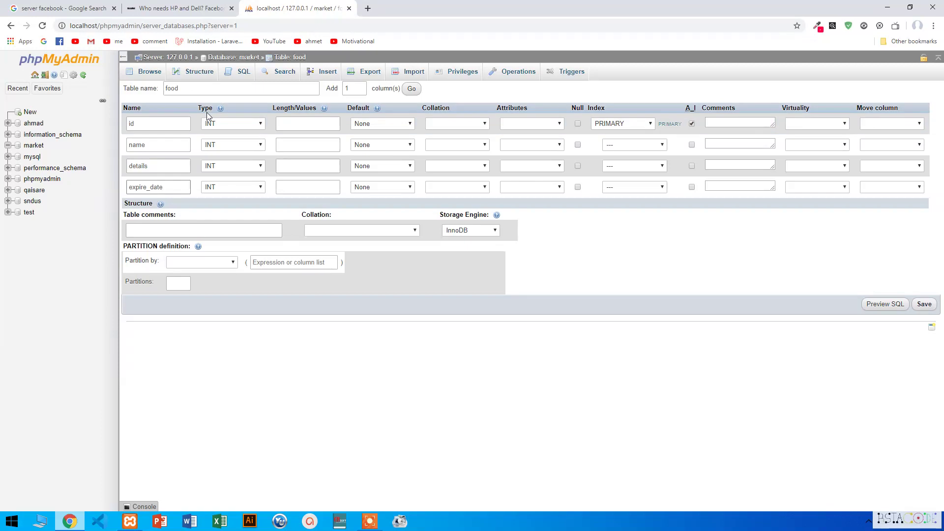
Examine the data types available for the id column, keeping it as INT
left_click(164, 124)
double_click(130, 124)
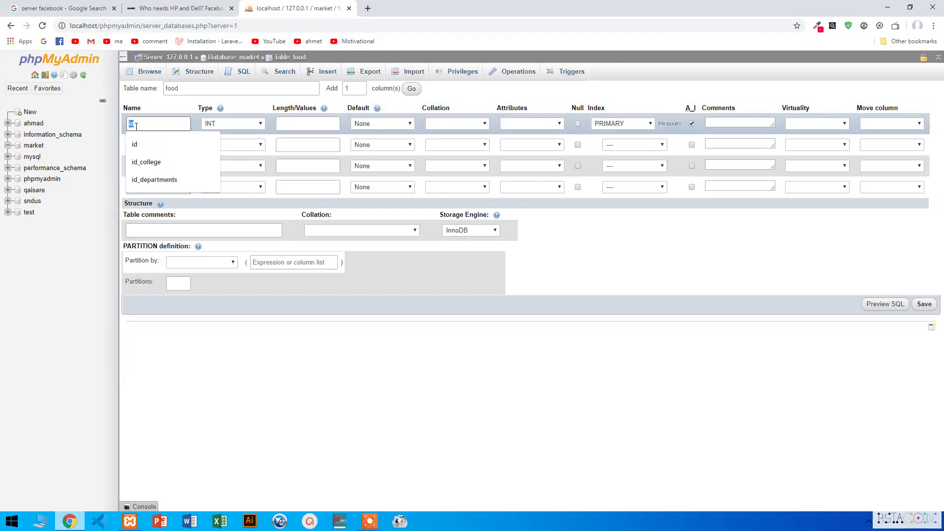
left_click(234, 124)
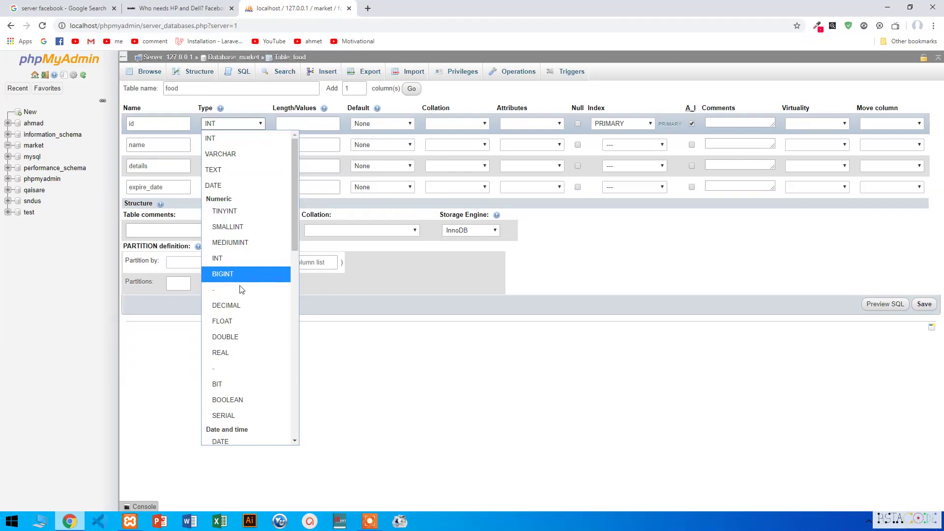
scroll(240, 290, "down", 3)
scroll(240, 290, "down", 1)
scroll(242, 289, "up", 4)
scroll(241, 289, "down", 8)
scroll(236, 361, "down", 5)
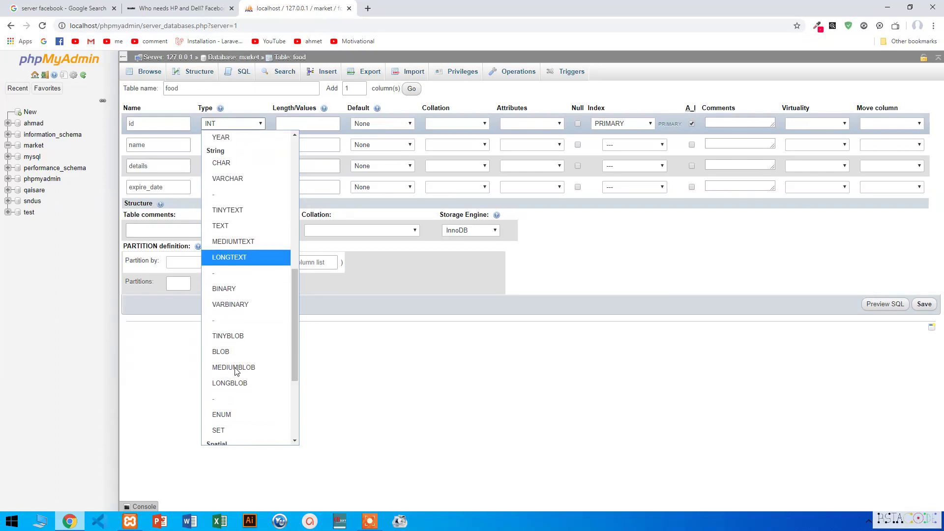
scroll(235, 369, "up", 4)
scroll(235, 372, "up", 4)
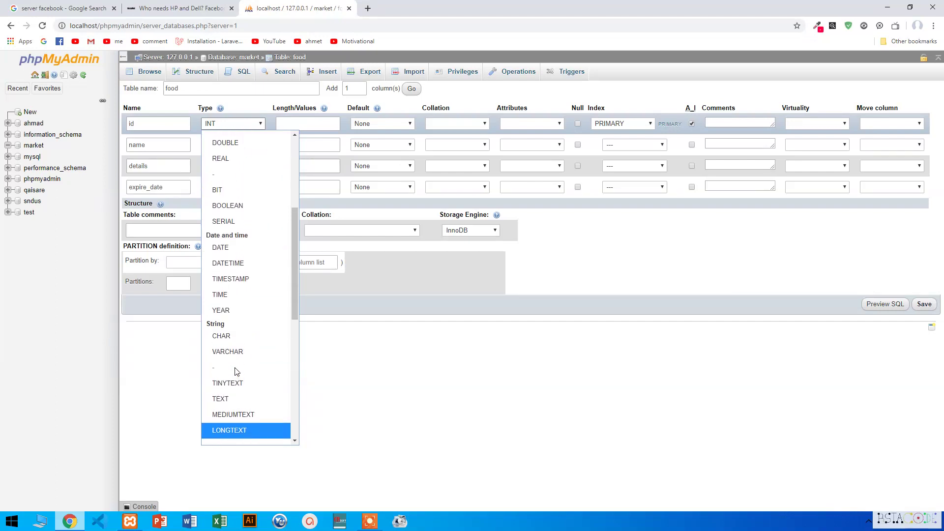
scroll(241, 277, "up", 8)
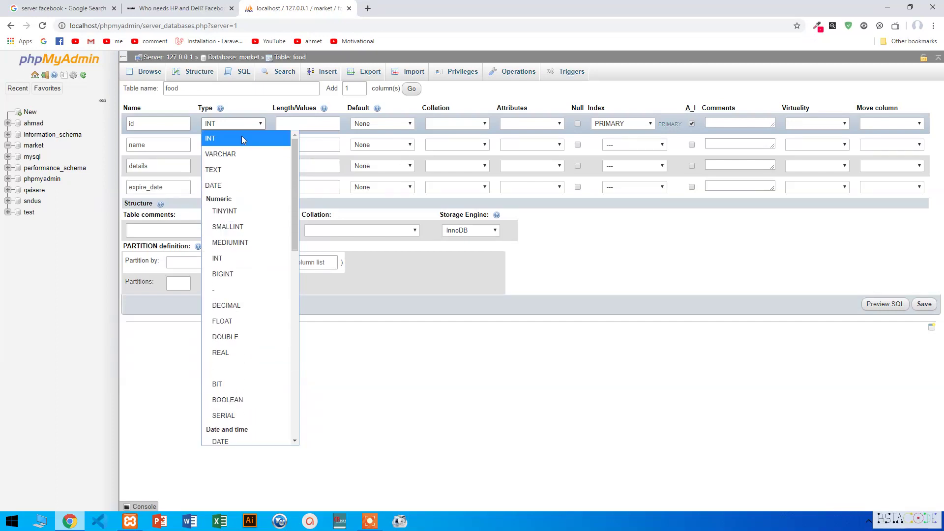
left_click(227, 131)
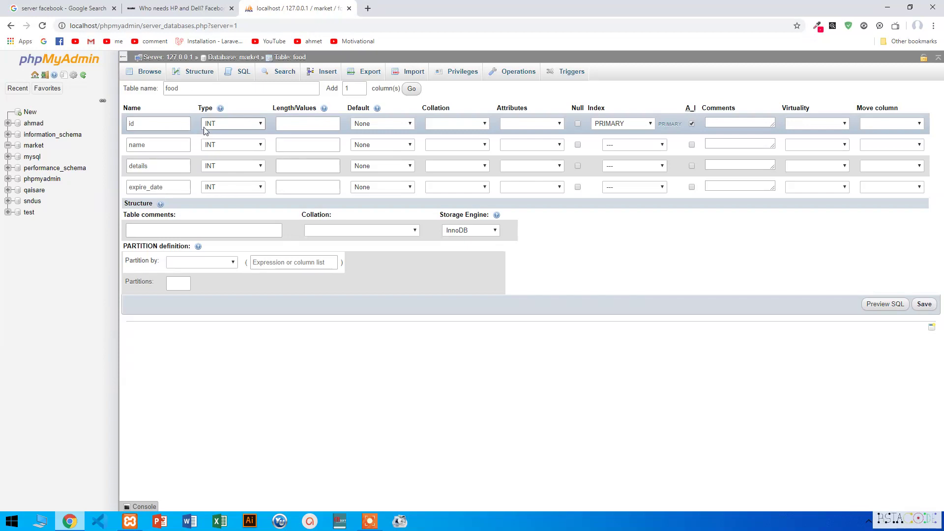
Set the name column's data type to VARCHAR
left_click(166, 143)
left_click(226, 146)
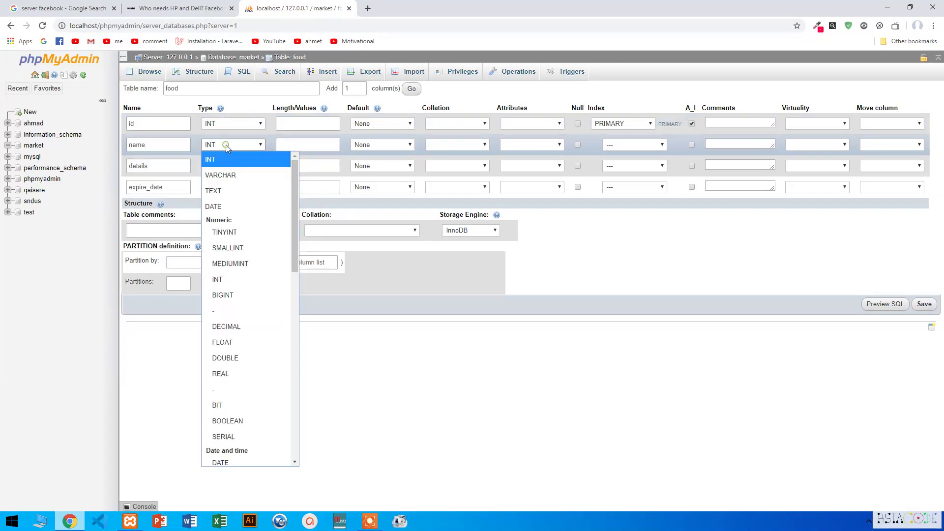
left_click(231, 174)
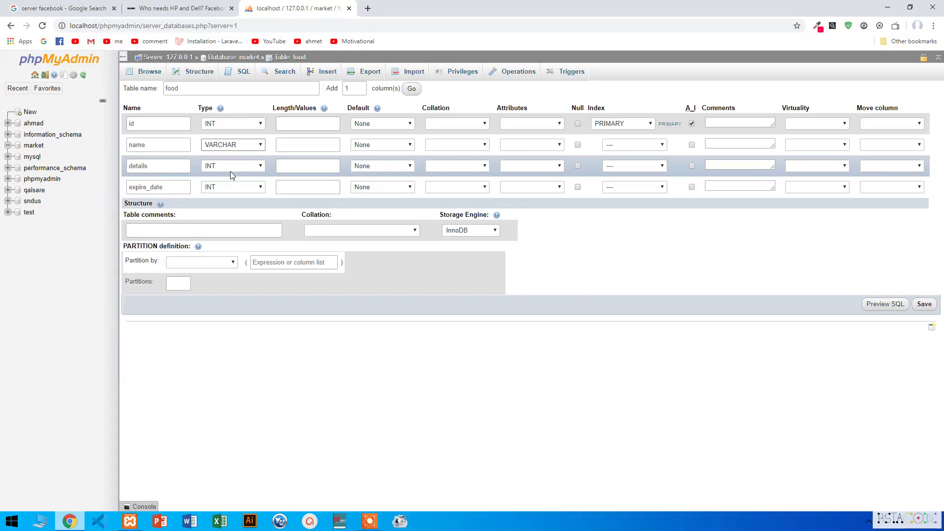
left_click(215, 149)
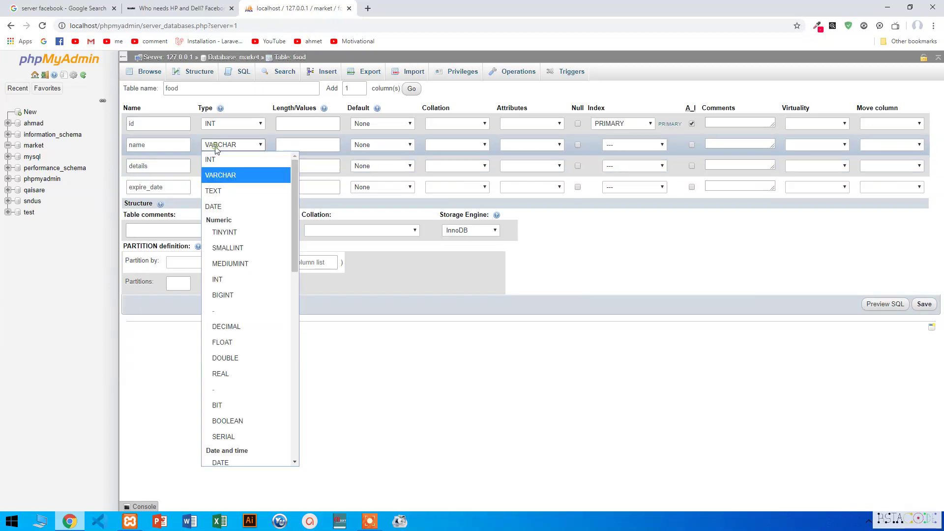
left_click(221, 175)
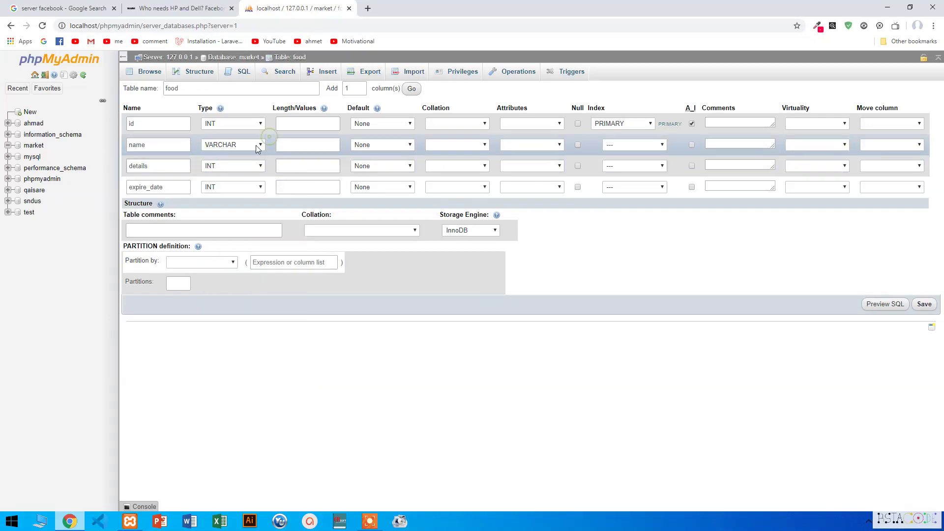
left_click(256, 145)
left_click(238, 170)
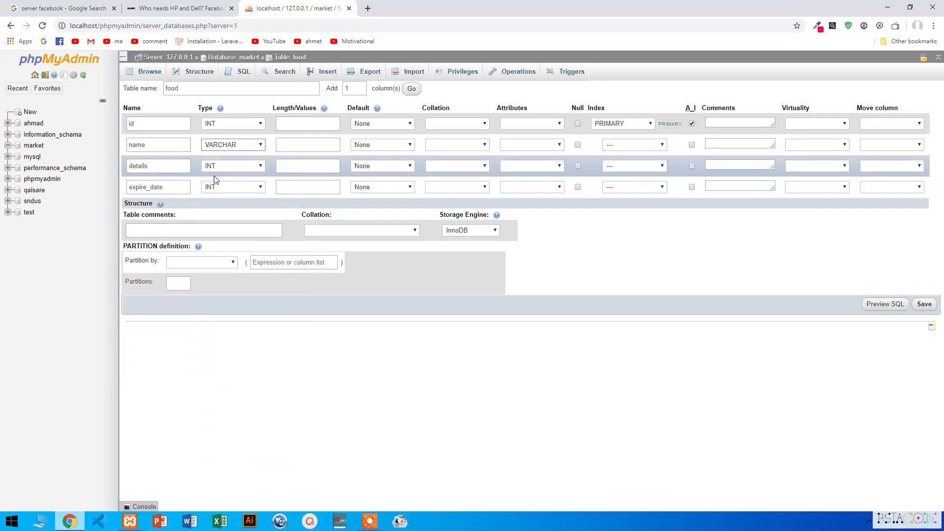
Set the details column's data type to TEXT and the expire_date column's to VARCHAR
left_click(236, 167)
left_click(233, 211)
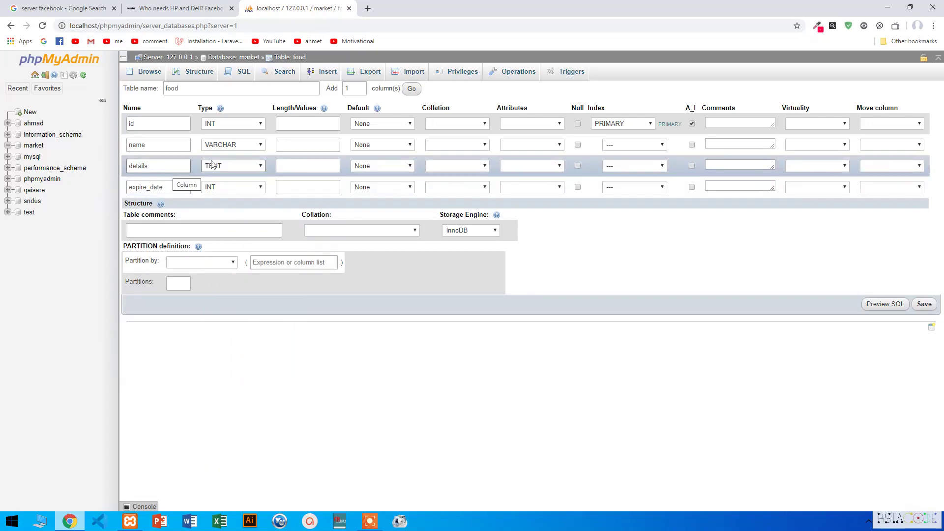
left_click(244, 188)
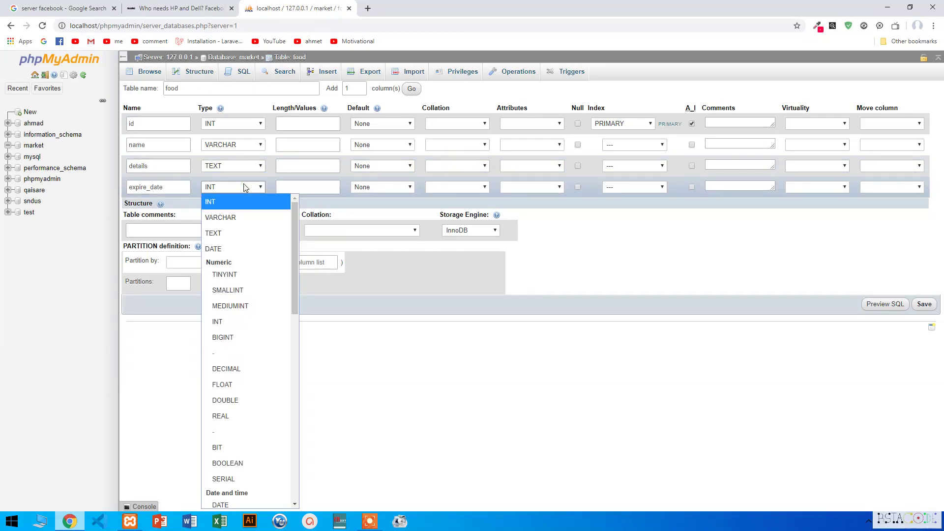
left_click(250, 220)
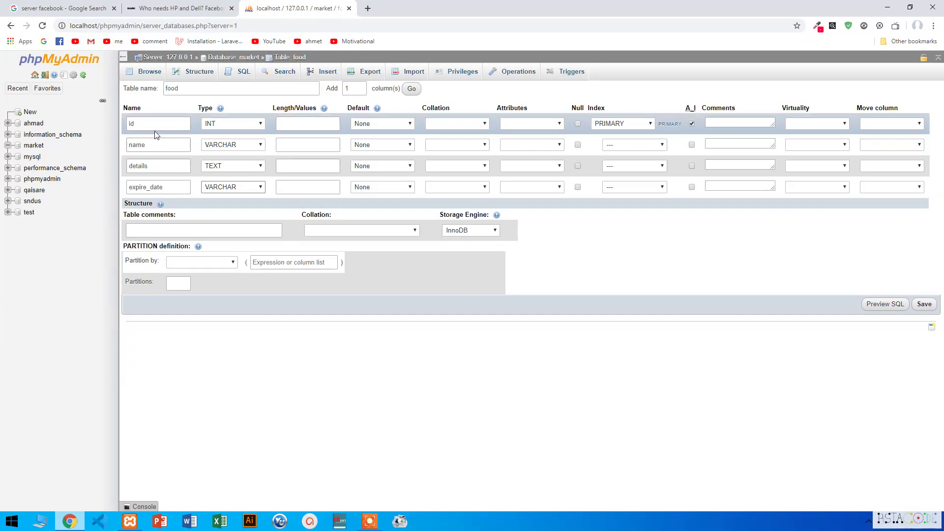
left_click(288, 124)
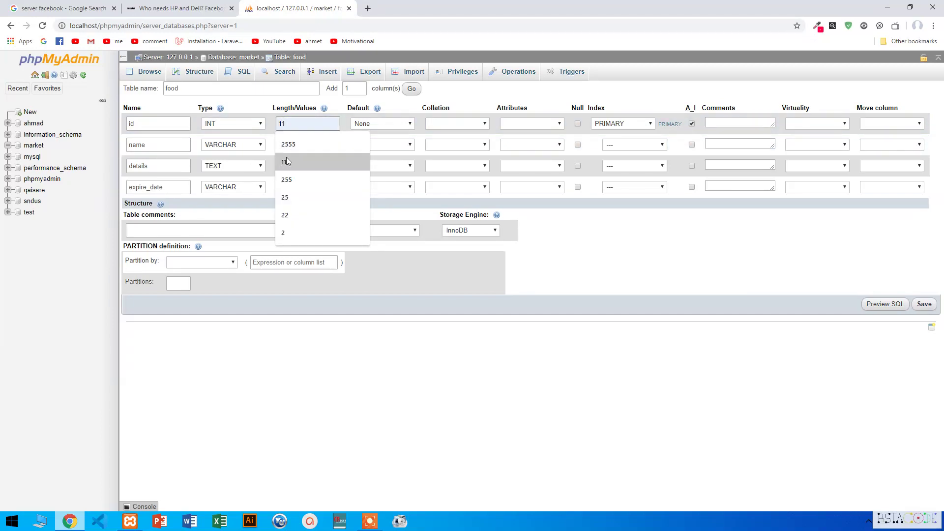
left_click(391, 344)
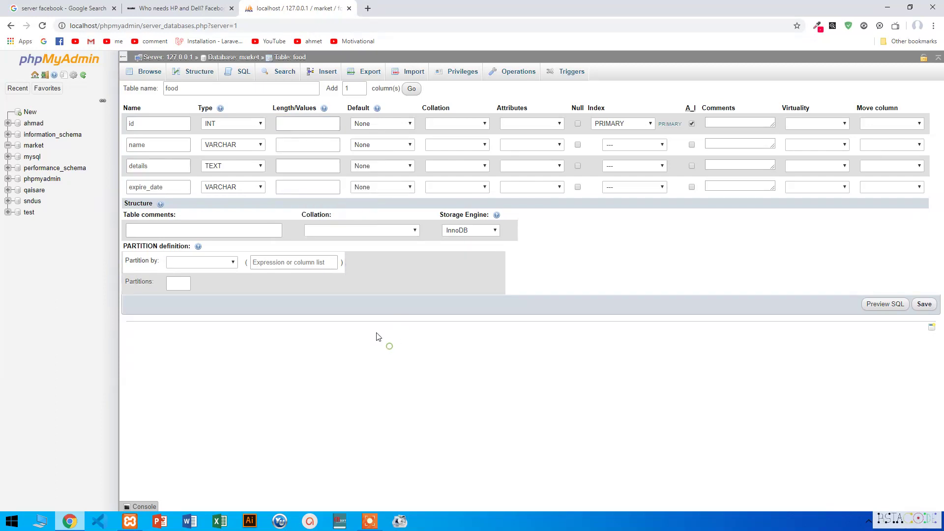
left_click(304, 128)
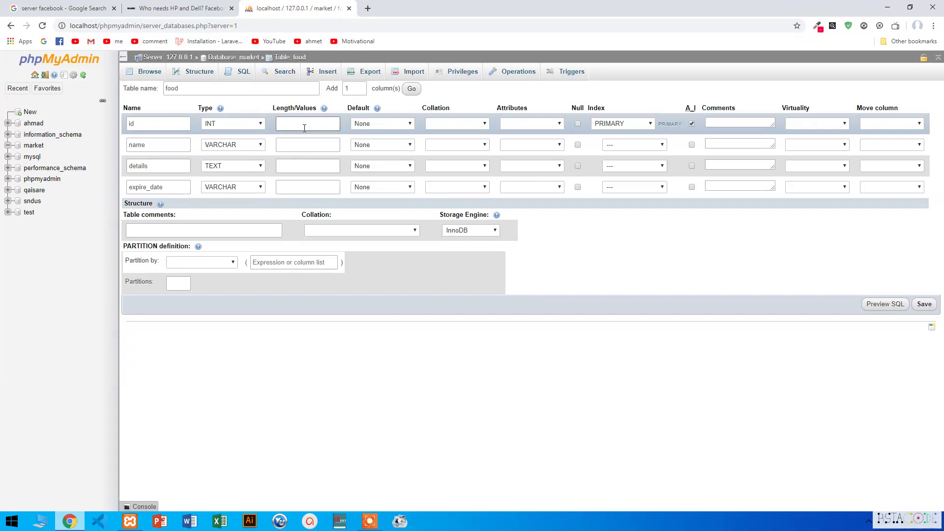
left_click(304, 128)
type("99999999999999")
key("BackSpace")
key("BackSpace")
key("BackSpace")
key("BackSpace")
key("BackSpace")
key("BackSpace")
key("BackSpace")
key("BackSpace")
key("BackSpace")
key("BackSpace")
key("BackSpace")
key("BackSpace")
key("BackSpace")
key("BackSpace")
Set the length of the name and expire_date columns to 255, leaving the details length empty
left_click(282, 146)
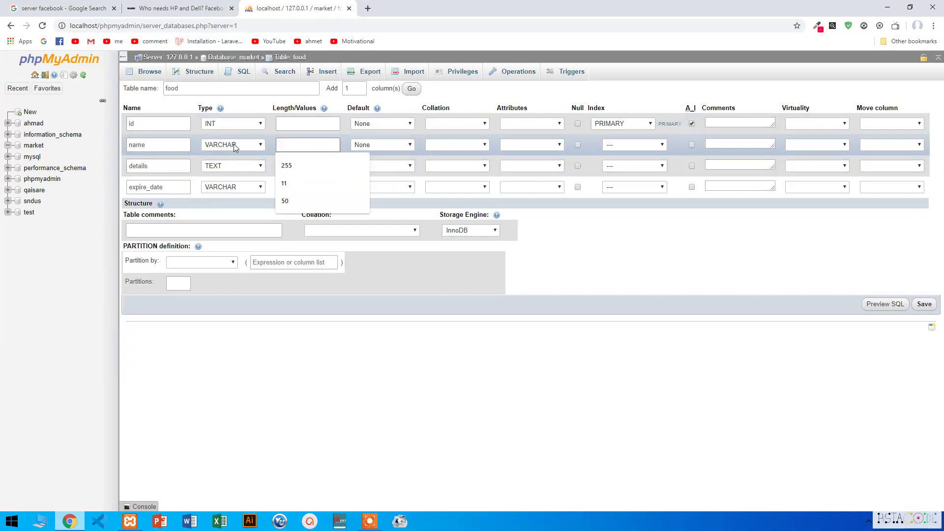
key("Down")
key("Return")
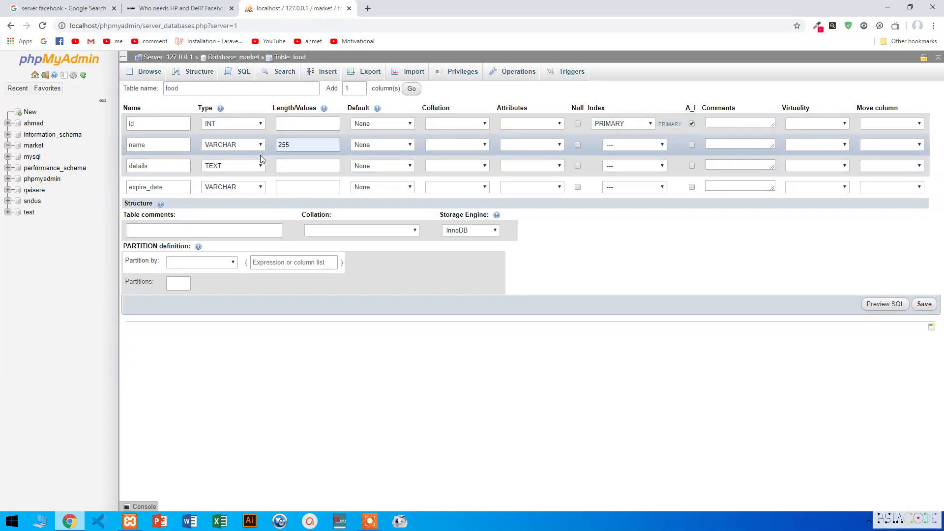
left_click(300, 166)
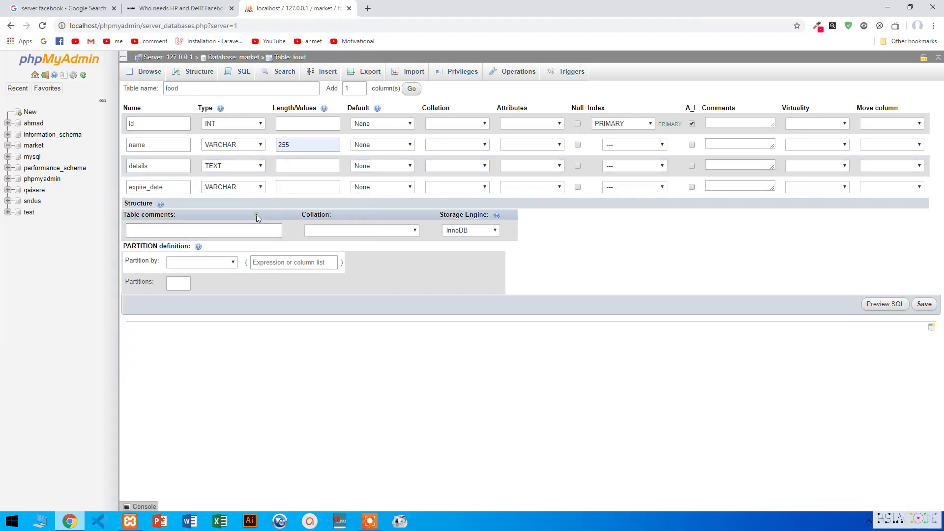
left_click(295, 190)
left_click(299, 222)
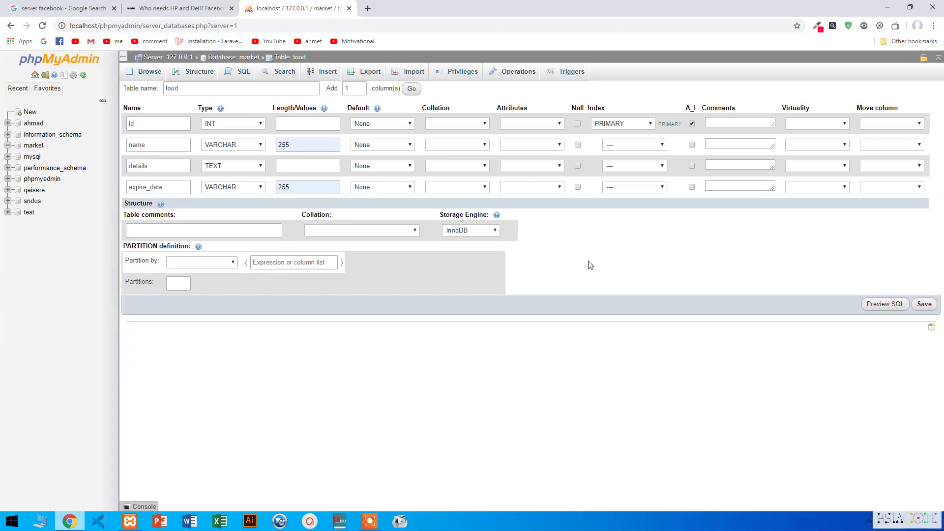
Save the food table and inspect its entry under the market database
left_click(924, 304)
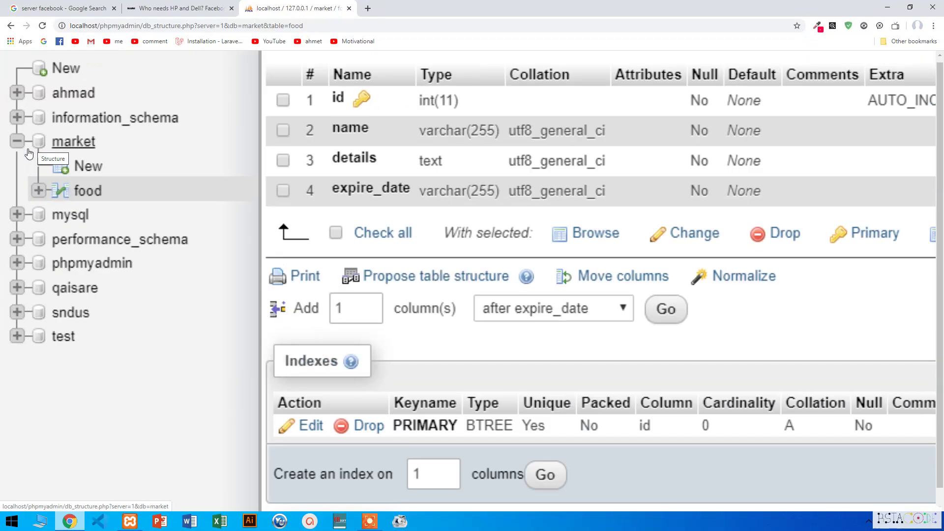
scroll(34, 152, "up", 3, "ctrl")
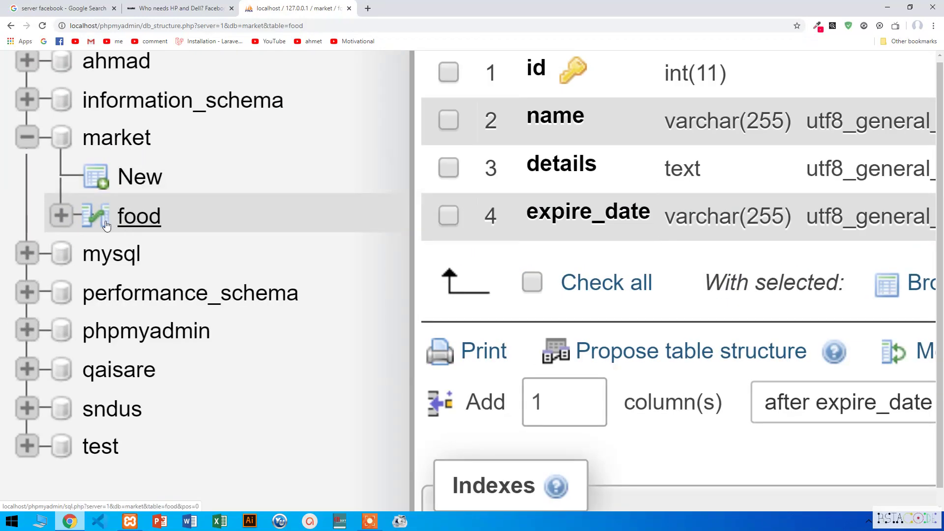
scroll(123, 221, "down", 3, "ctrl")
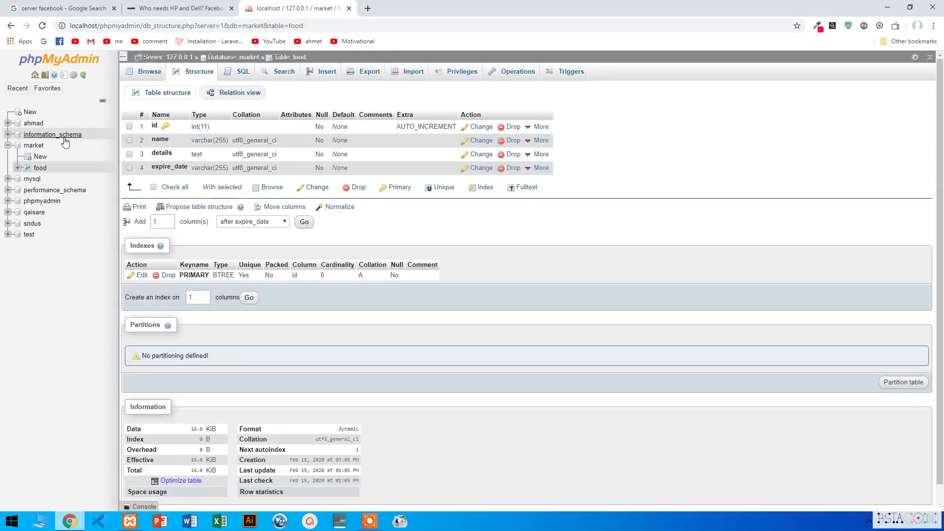
Open the SQL query editor for the market database, ready for entering a query
left_click(35, 146)
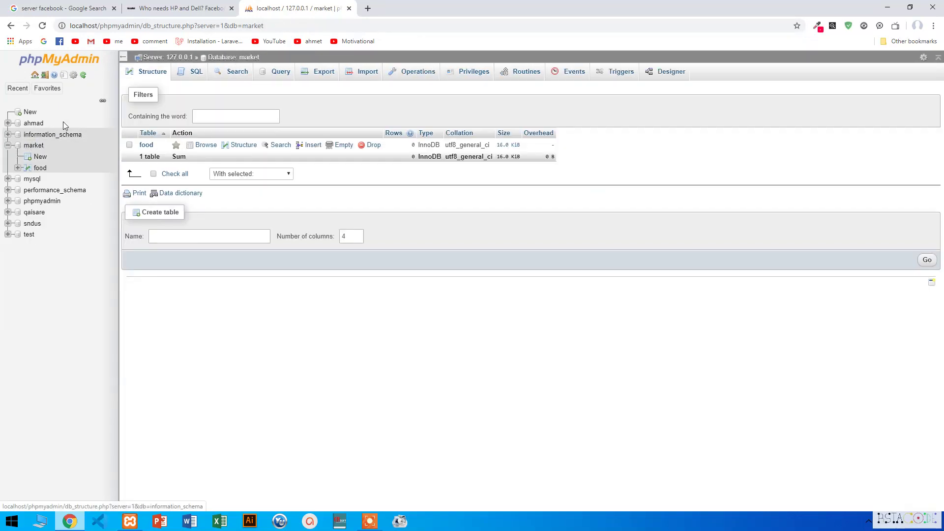
left_click(183, 77)
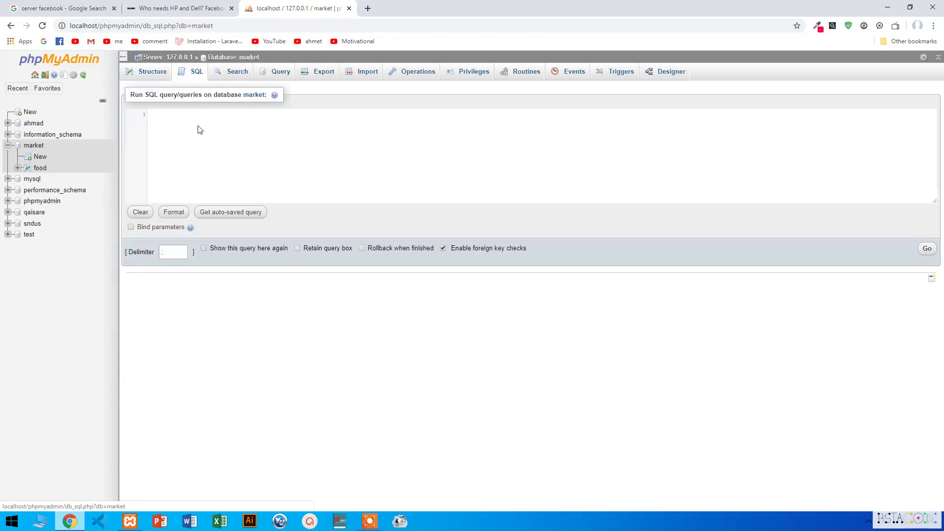
left_click(199, 127)
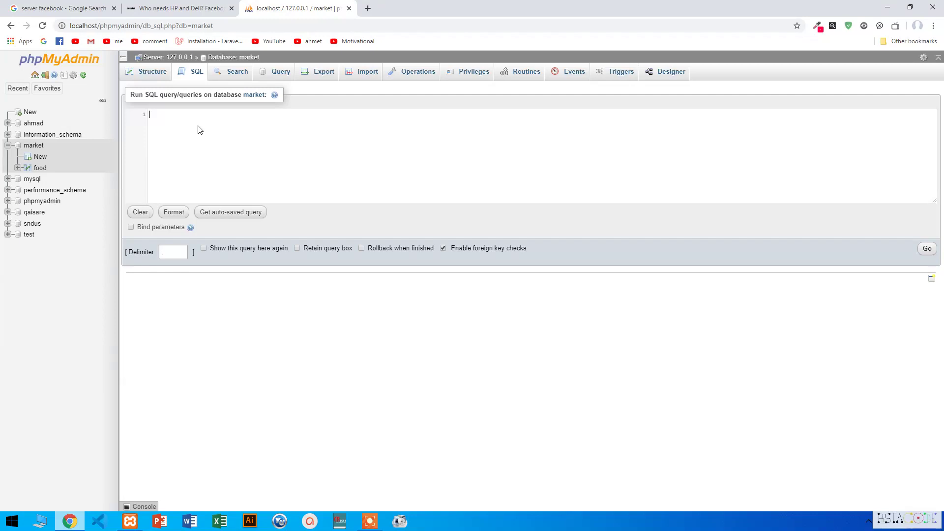
Choose the food table and its id column in the market database's multi-table query builder
left_click(39, 167)
left_click(30, 146)
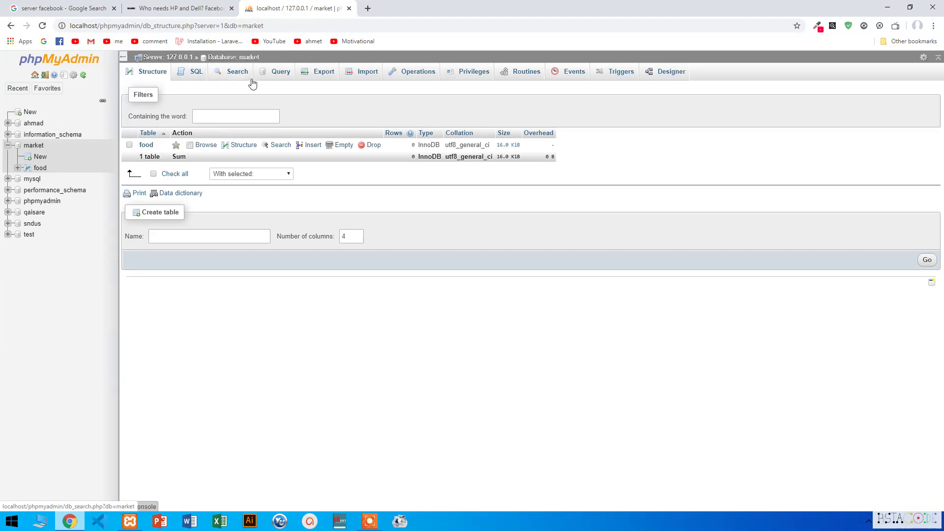
left_click(289, 74)
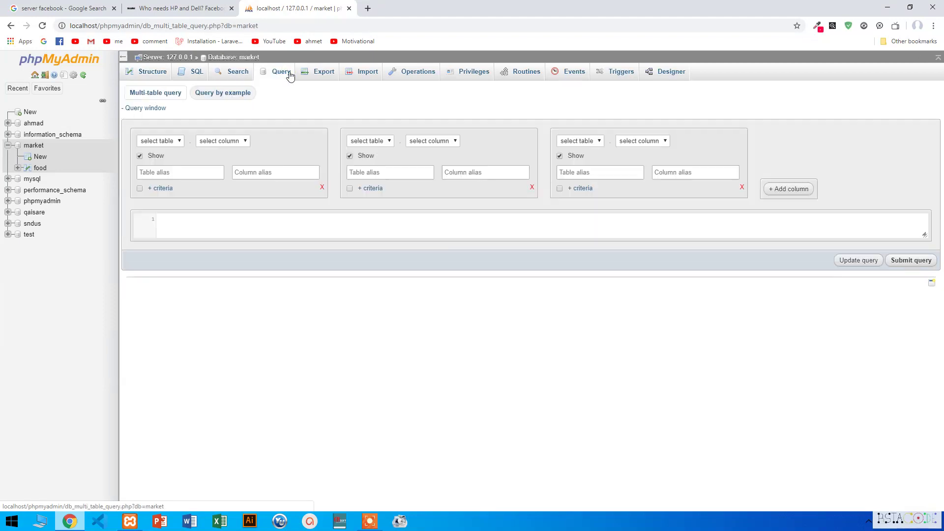
left_click(165, 141)
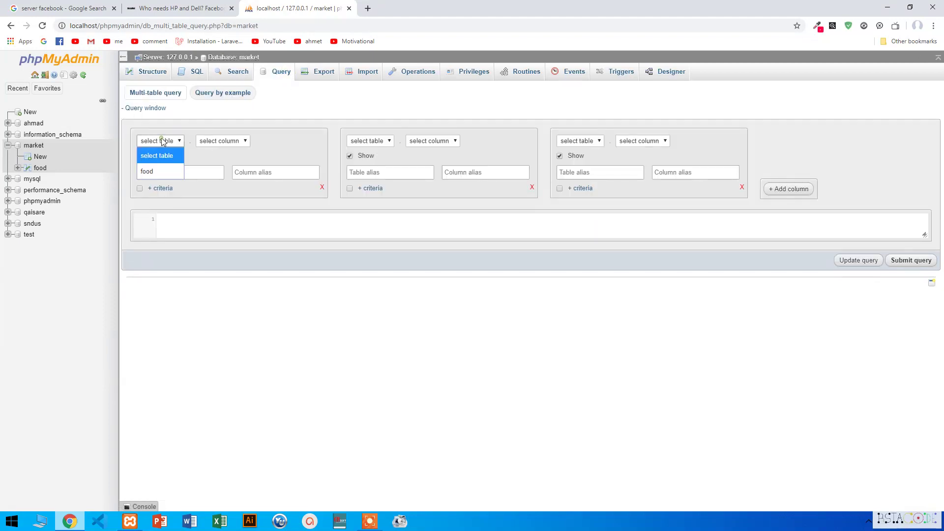
left_click(169, 172)
left_click(211, 145)
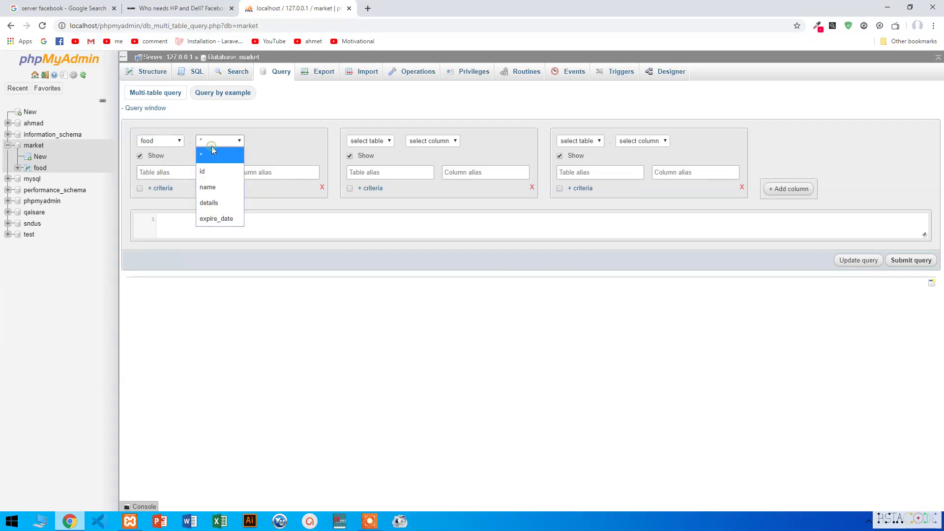
left_click(213, 166)
left_click(212, 168)
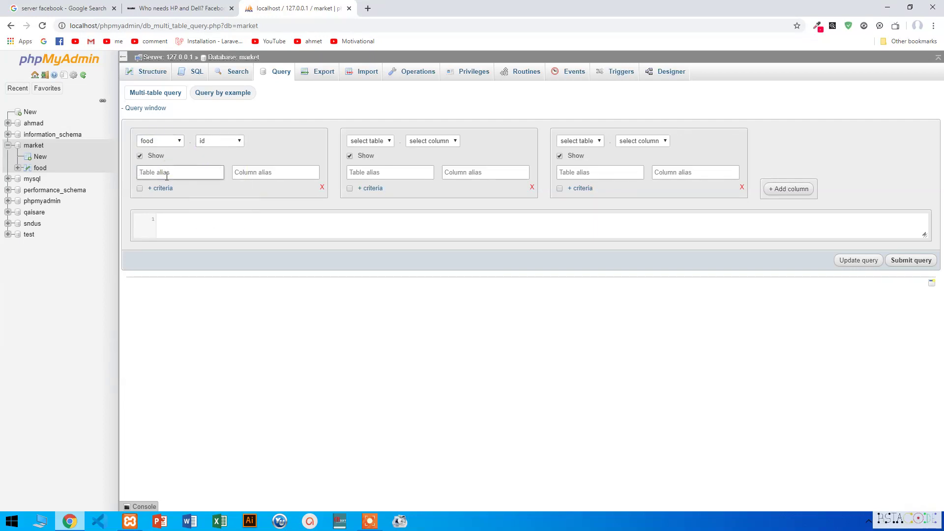
left_click(280, 177)
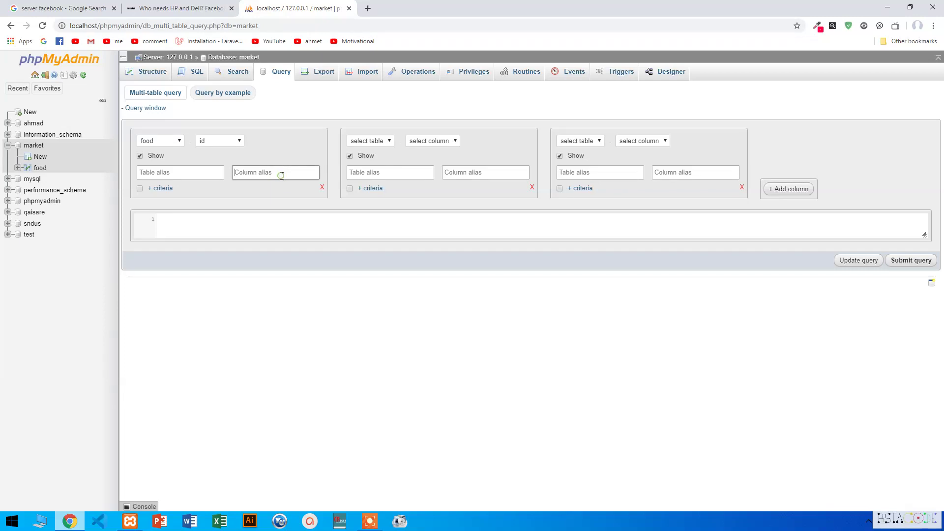
Export the market database in SQL format with the Quick export method
left_click(303, 81)
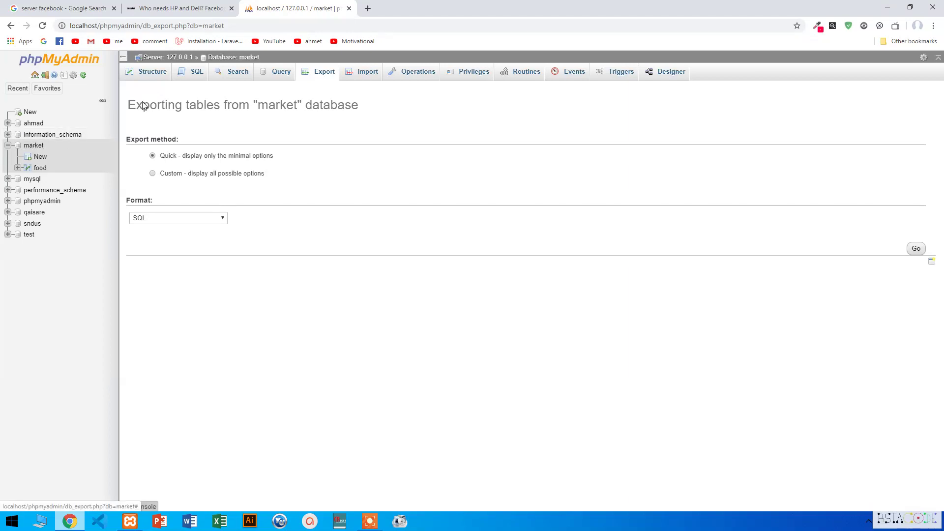
left_click(29, 148)
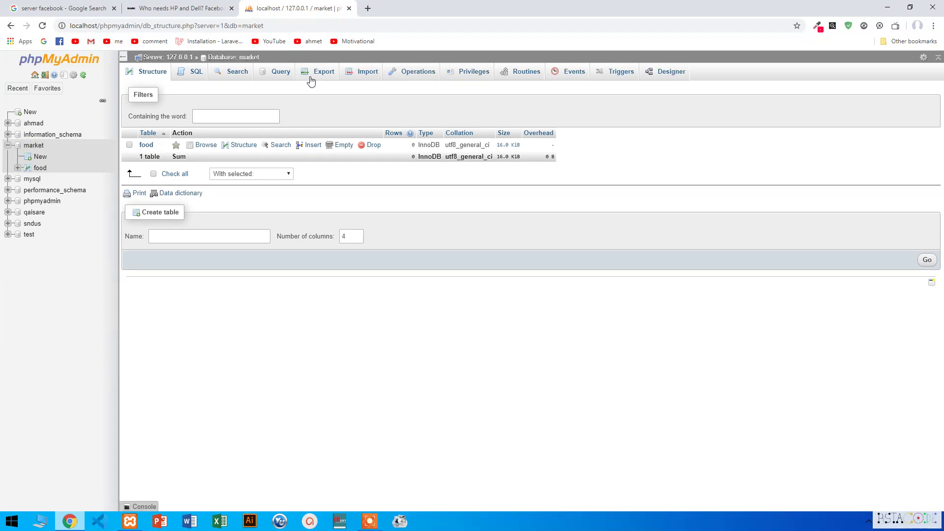
left_click(311, 79)
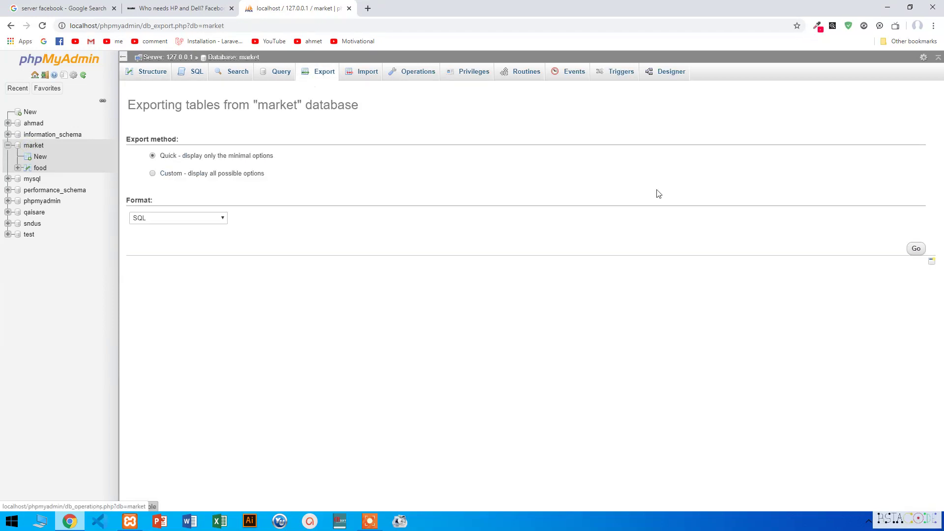
left_click(912, 249)
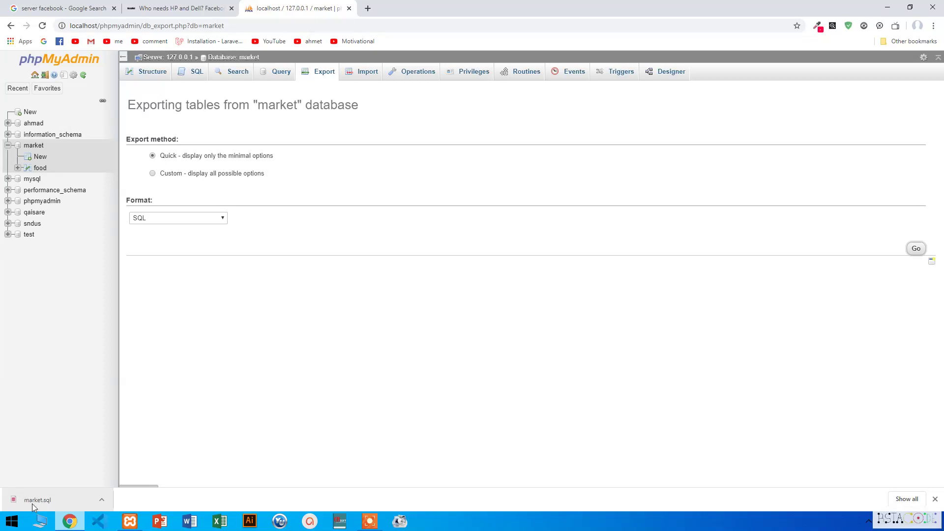
View the import options for the market database, opening and dismissing the file chooser
left_click(369, 79)
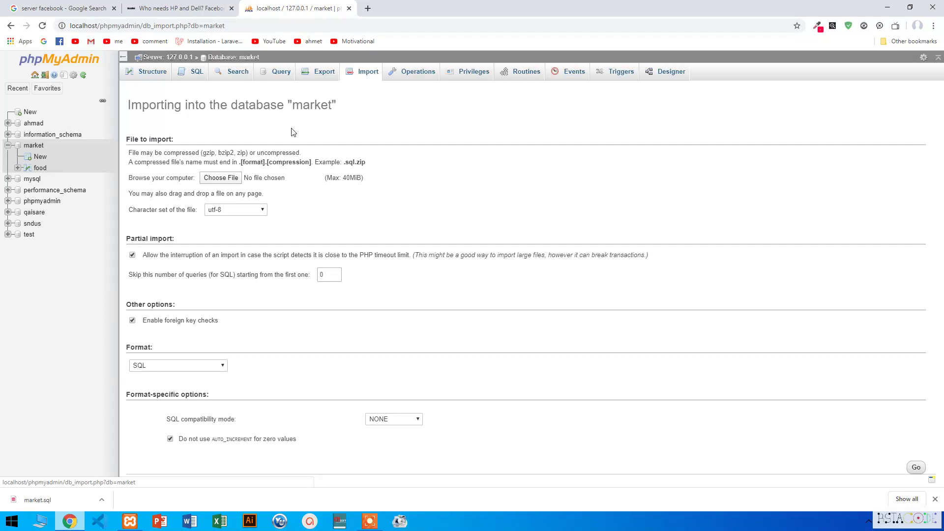
left_click(227, 177)
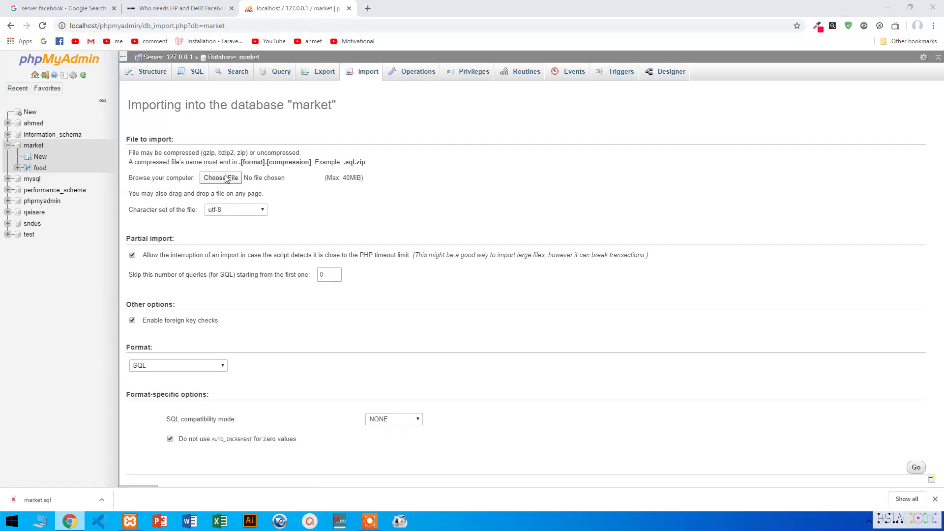
left_click(437, 249)
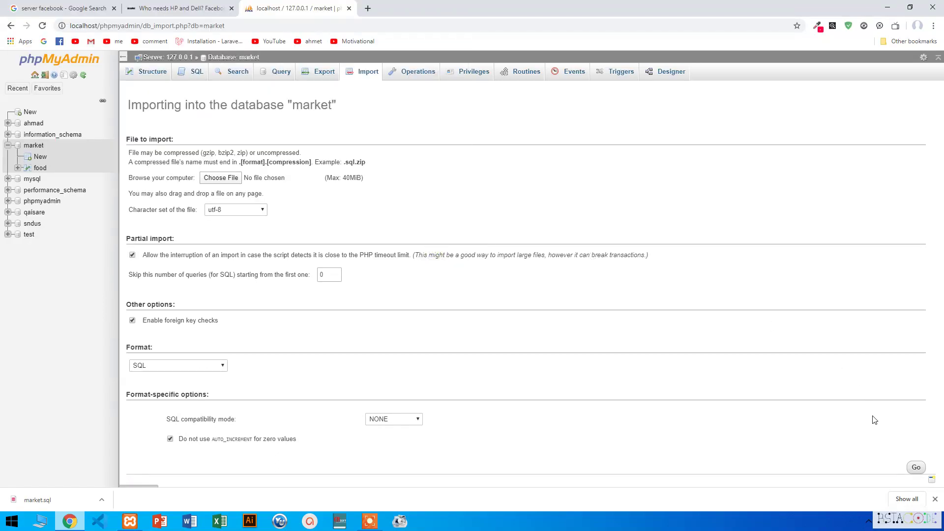
left_click(934, 500)
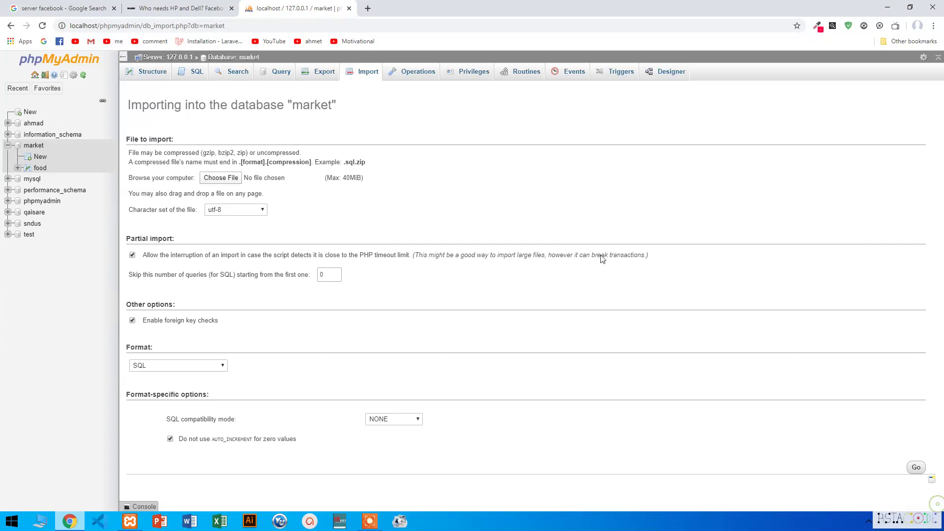
Review the market database's operations for creating tables and for renaming, dropping, copying or changing collation
left_click(419, 76)
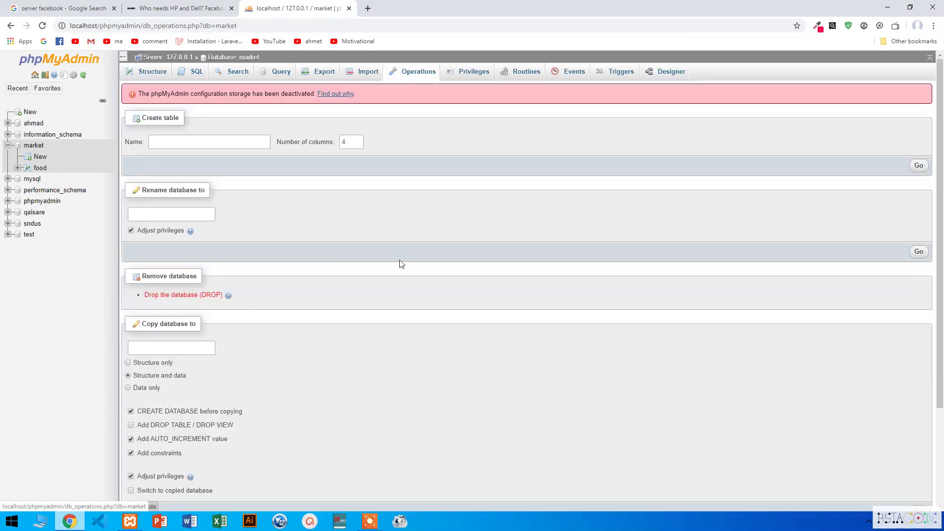
scroll(158, 300, "down", 1)
scroll(158, 300, "down", 1)
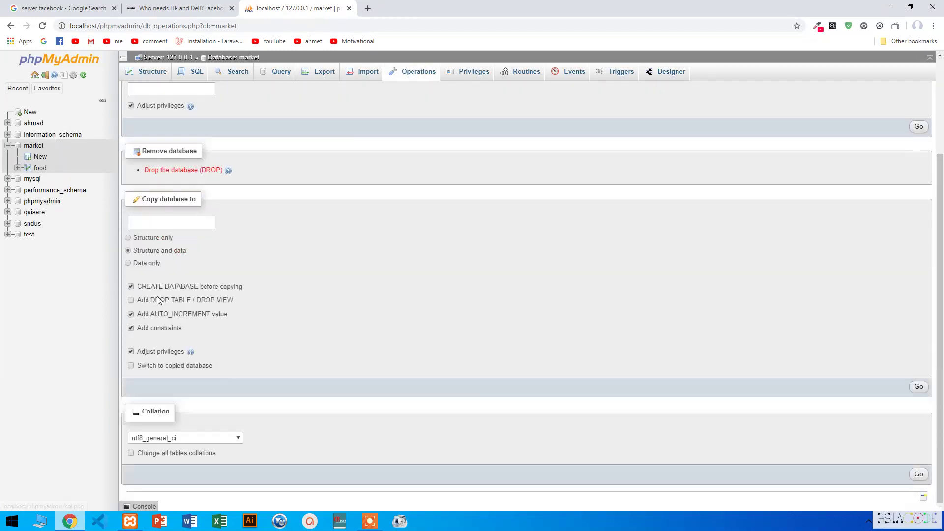
scroll(158, 300, "up", 2)
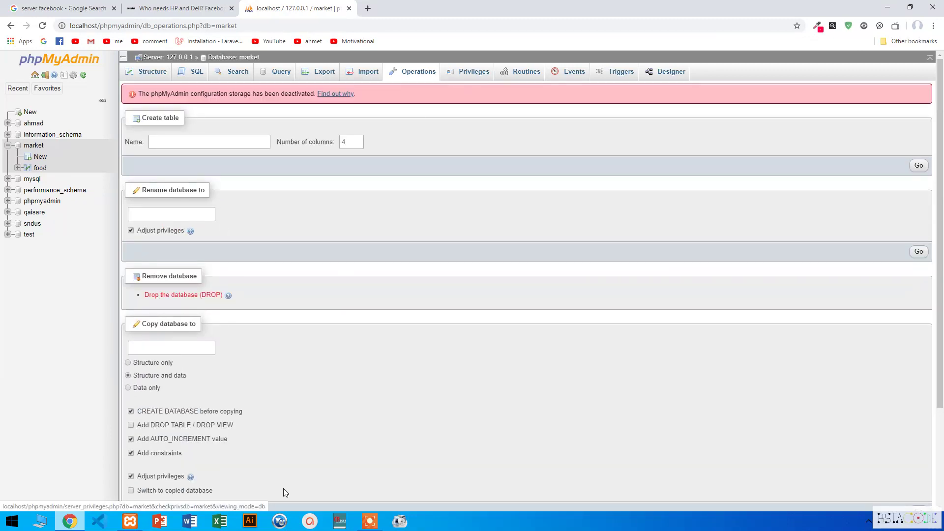
scroll(283, 488, "down", 2)
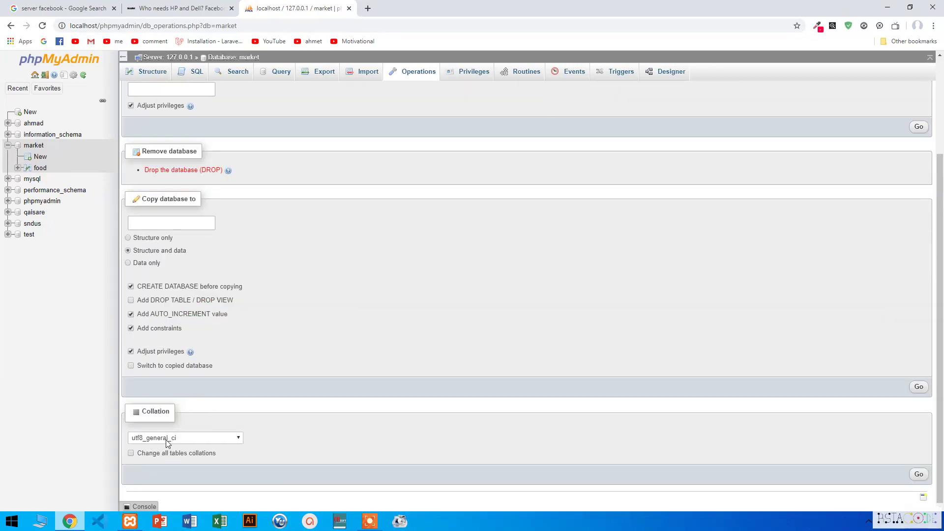
scroll(361, 274, "up", 2)
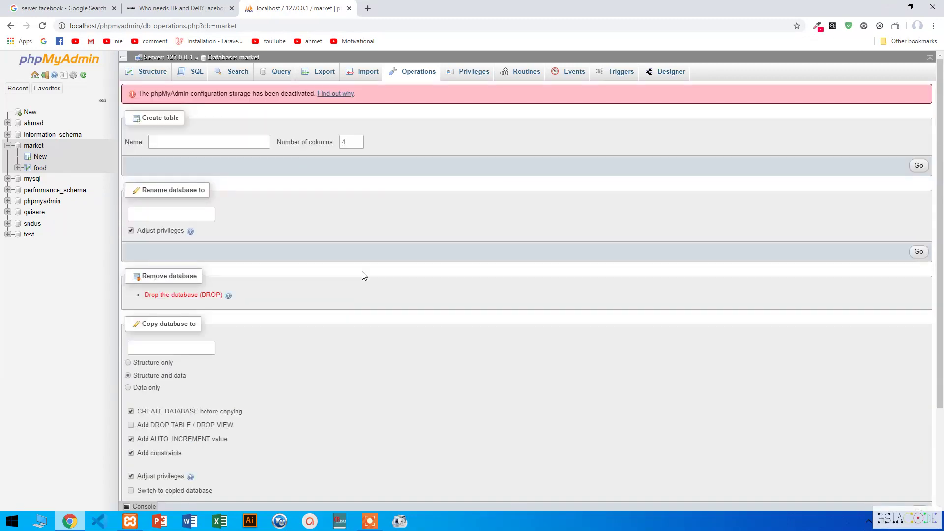
Look through the privileges, routines and triggers pages of the market database
left_click(488, 72)
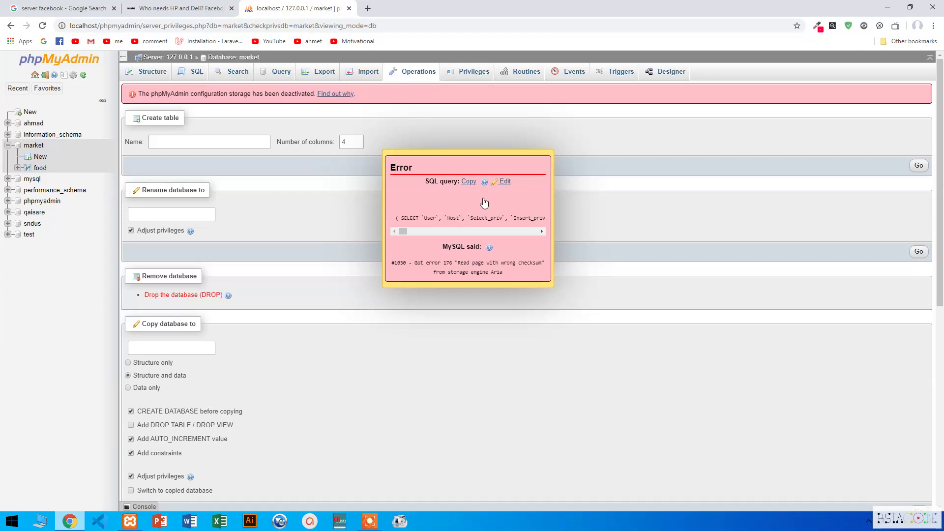
left_click(516, 70)
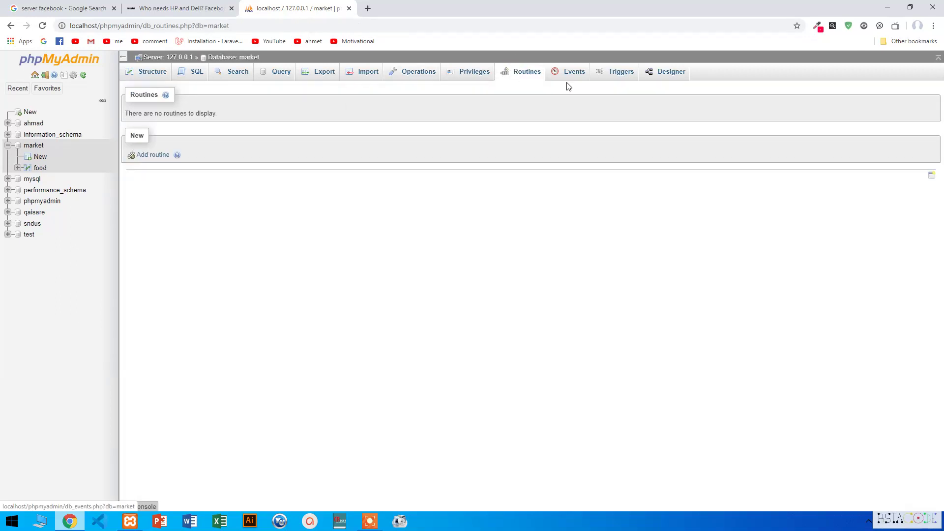
left_click(596, 75)
Open the market database's designer view and move the food table diagram up and to the right on the canvas
left_click(645, 74)
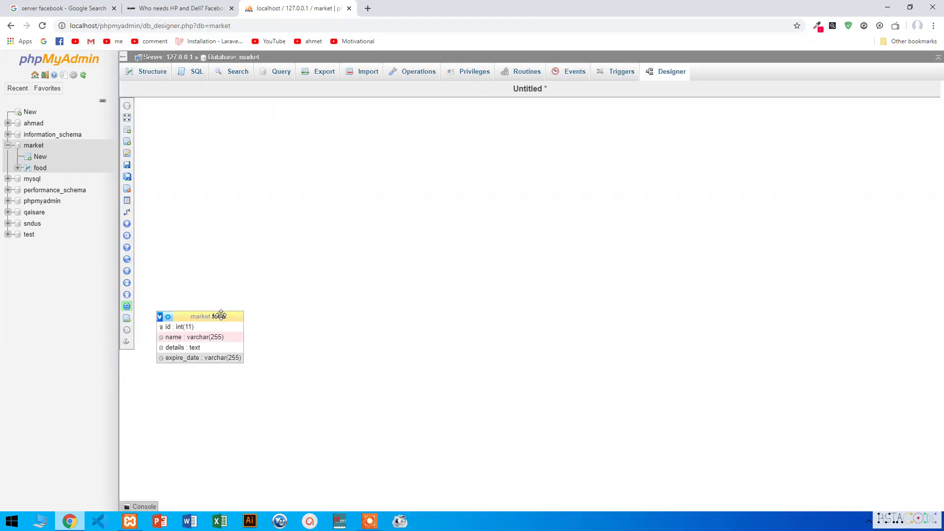
left_click_drag(217, 314, 262, 211)
left_click_drag(296, 158, 340, 209)
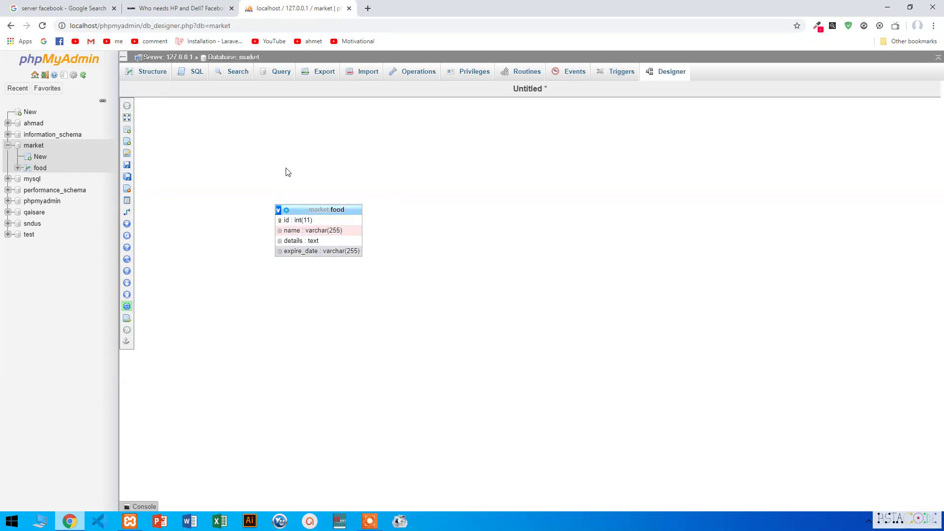
left_click_drag(252, 159, 394, 331)
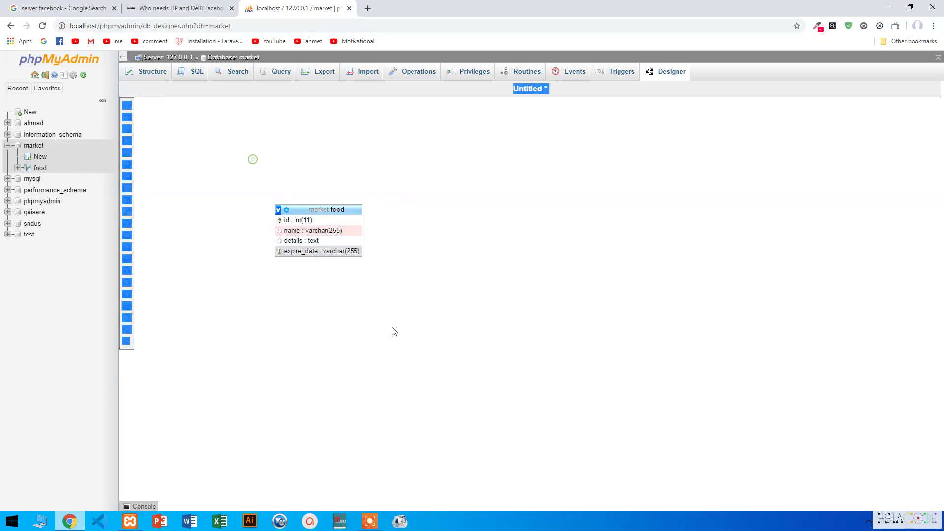
left_click(396, 326)
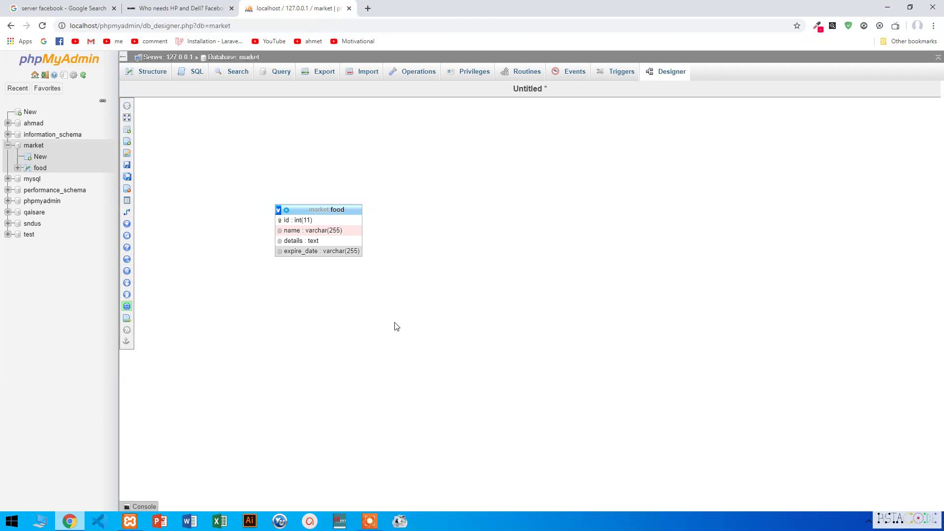